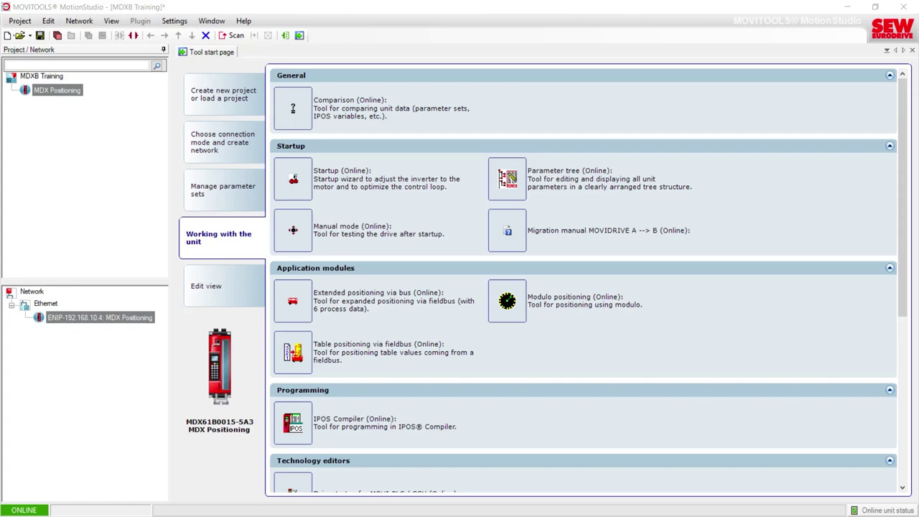
Step: Open the online parameter tree for the ENIP-192.168.10.4 MDX Positioning unit
{"action": "left_click", "coordinate": [81, 318]}
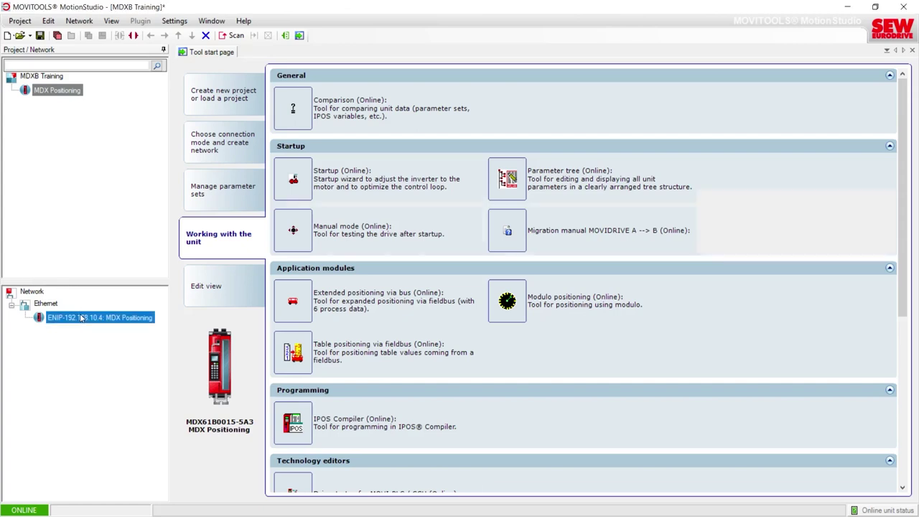
{"action": "right_click", "coordinate": [82, 317]}
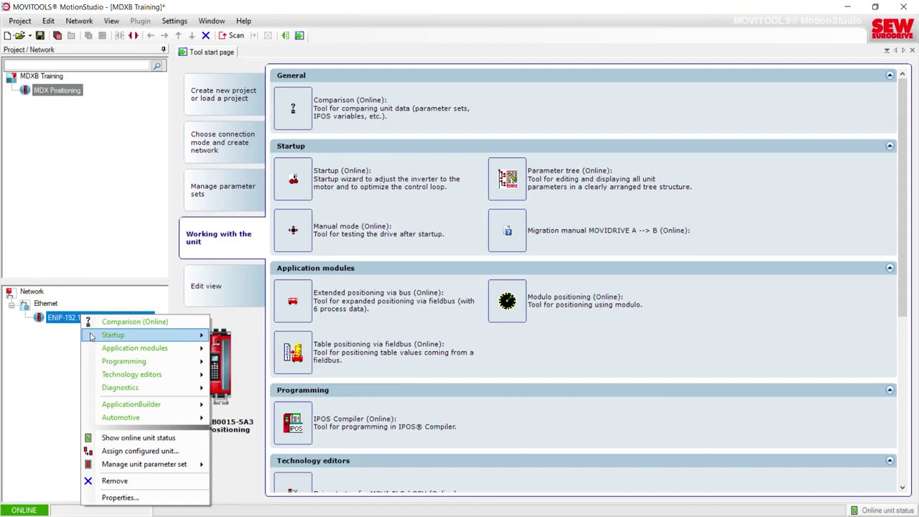
{"action": "mouse_move", "coordinate": [92, 336]}
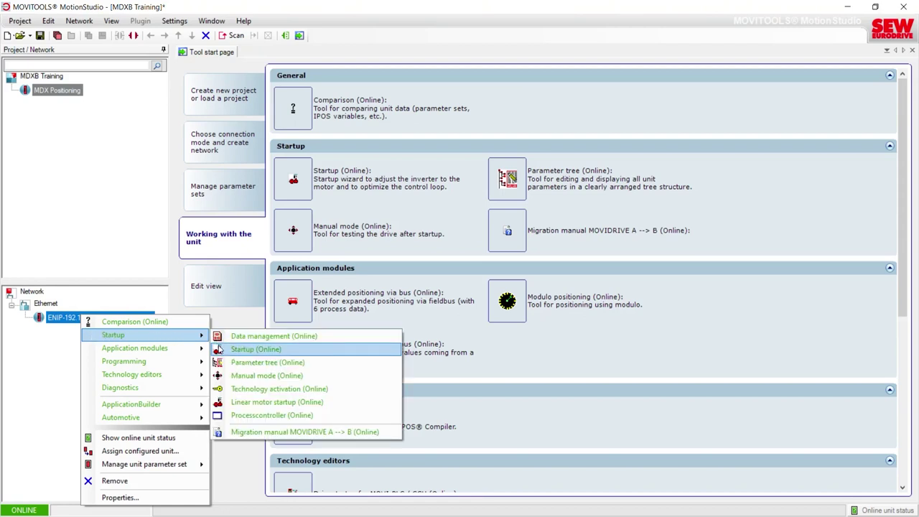
{"action": "left_click", "coordinate": [312, 364]}
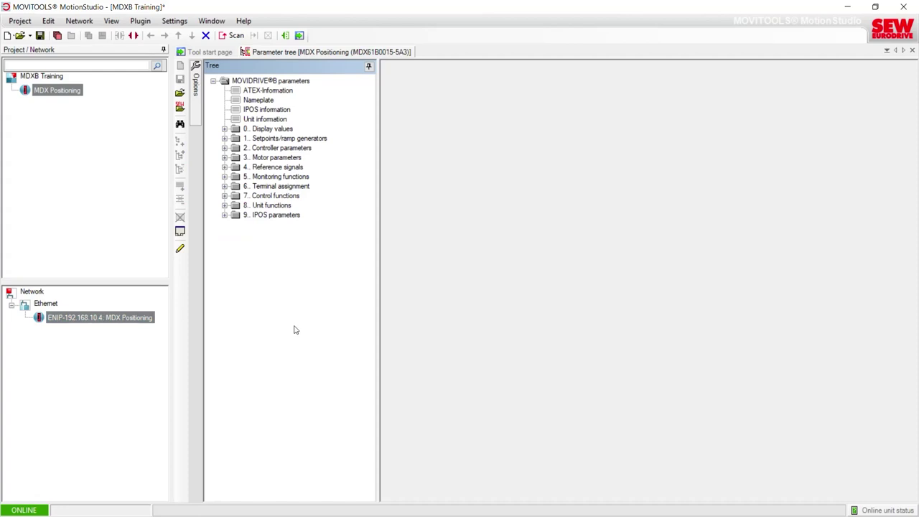
Step: Review the Unit information page, including operating mode 1 and the encoder slot option, and close it
{"action": "double_click", "coordinate": [263, 119]}
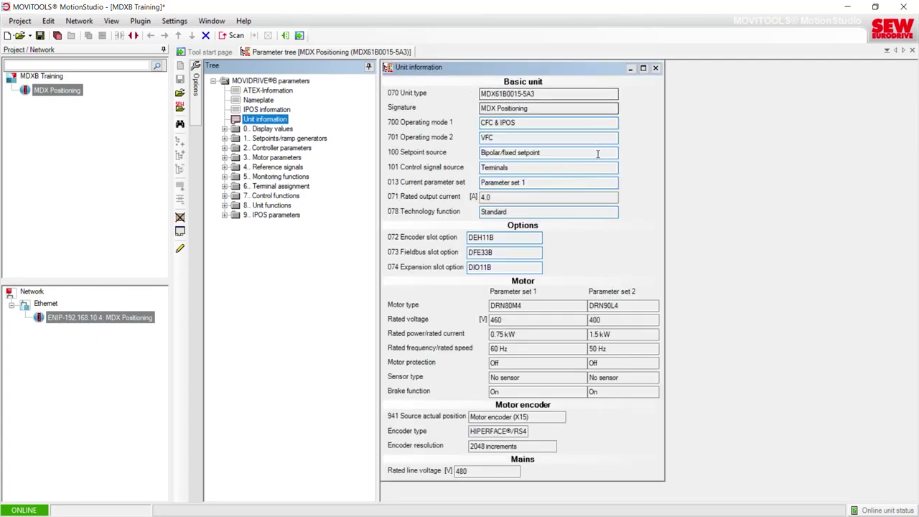
{"action": "mouse_move", "coordinate": [522, 123]}
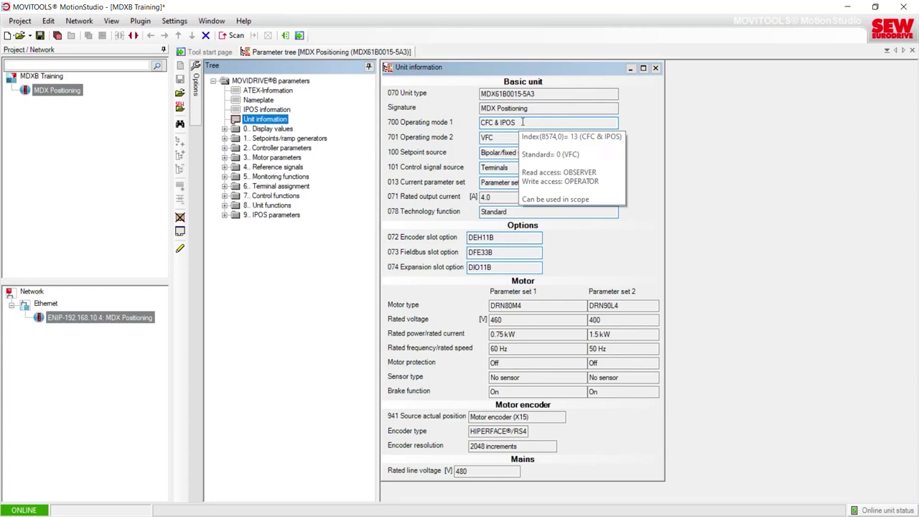
{"action": "mouse_move", "coordinate": [504, 237]}
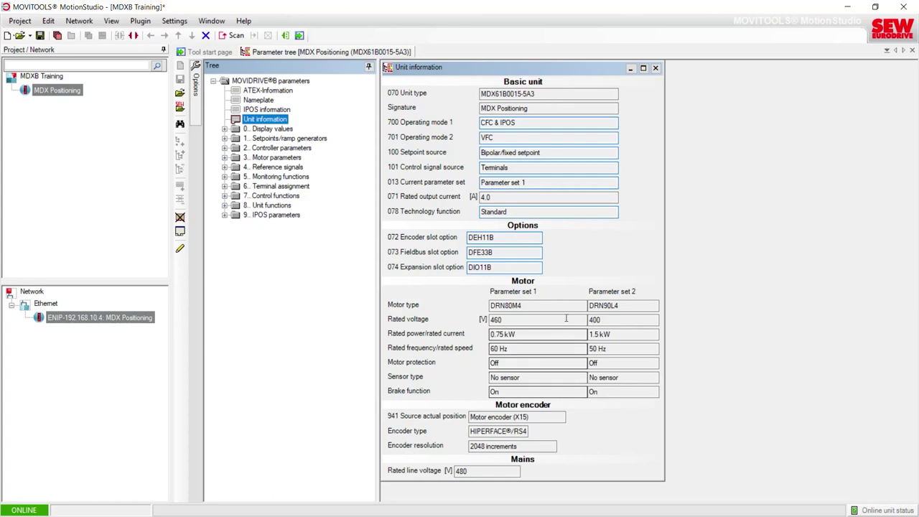
{"action": "left_click", "coordinate": [655, 67]}
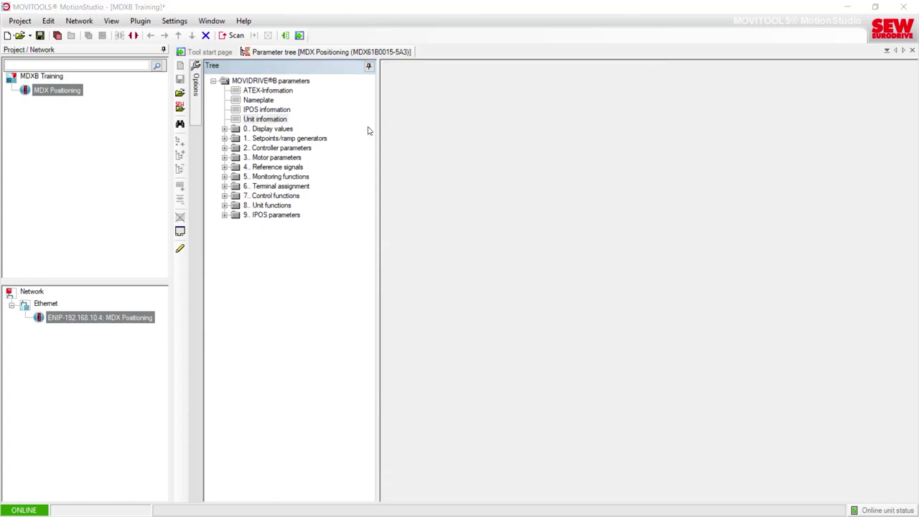
Step: Review the IPOS information page, checking the task states and the DIP X62 and X14 encoder positions, and close it
{"action": "left_click", "coordinate": [265, 111]}
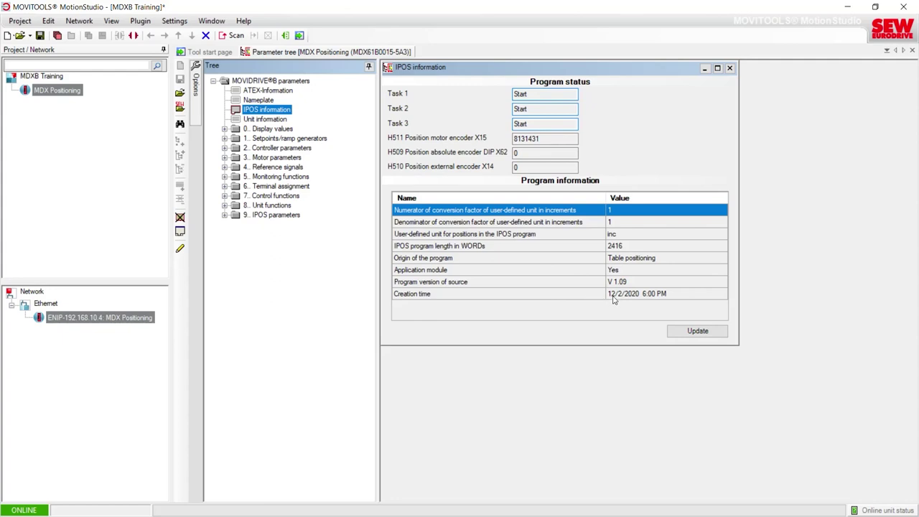
{"action": "mouse_move", "coordinate": [536, 94]}
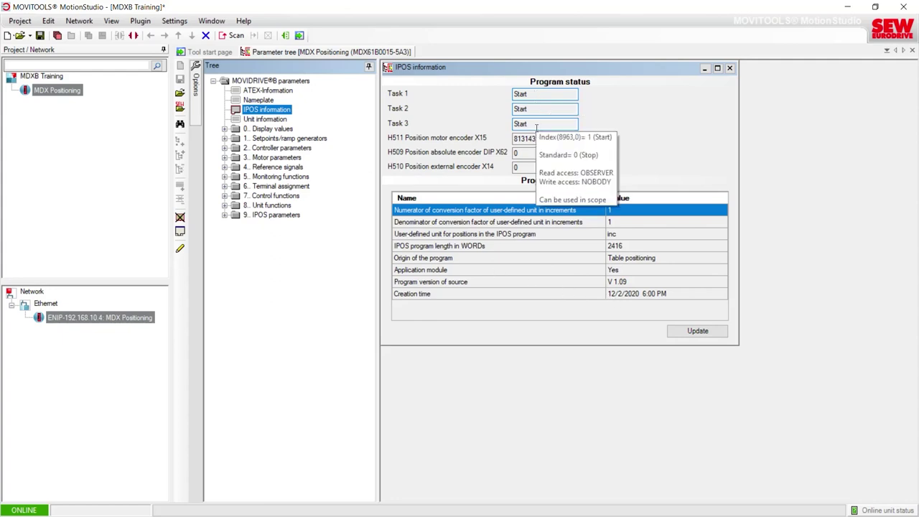
{"action": "left_click", "coordinate": [676, 164]}
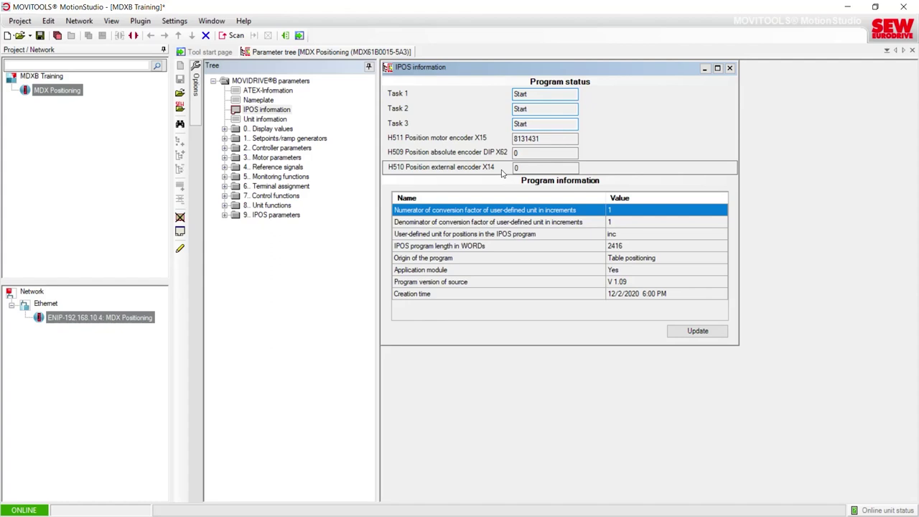
{"action": "left_click", "coordinate": [516, 152]}
{"action": "left_click", "coordinate": [520, 167]}
{"action": "left_click", "coordinate": [730, 68]}
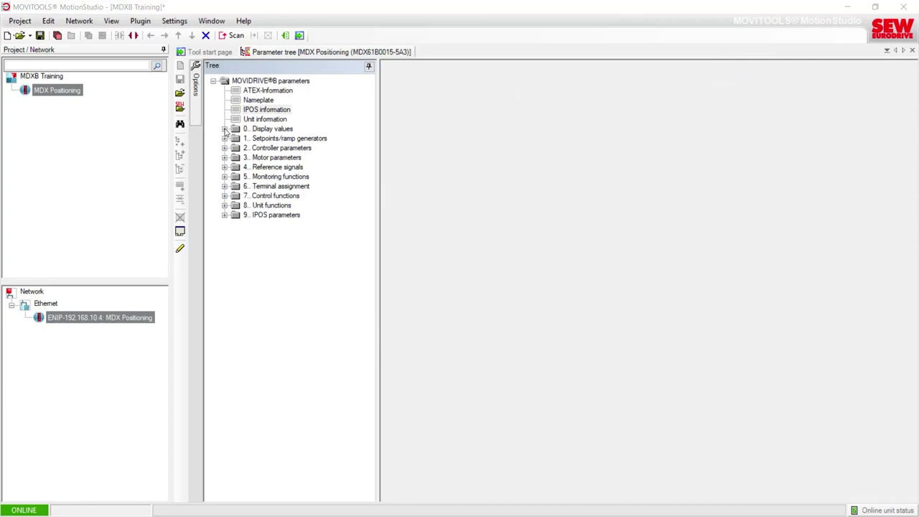
Step: Expand the Display values group and check the DC link voltage on the Process values page
{"action": "left_click", "coordinate": [224, 129]}
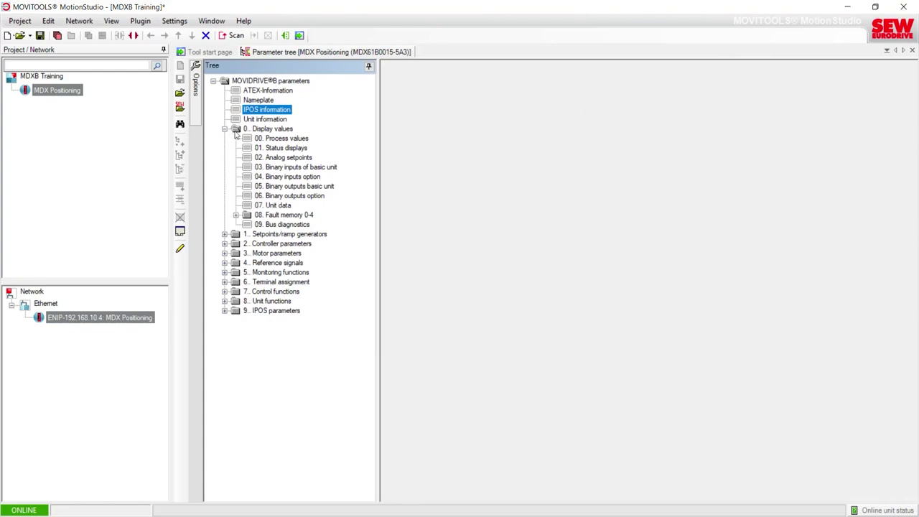
{"action": "left_click", "coordinate": [246, 139]}
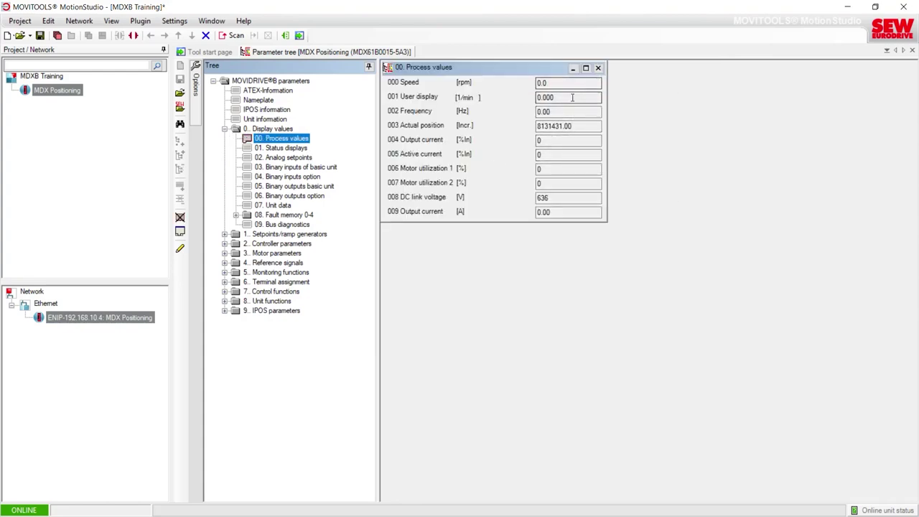
{"action": "mouse_move", "coordinate": [557, 197]}
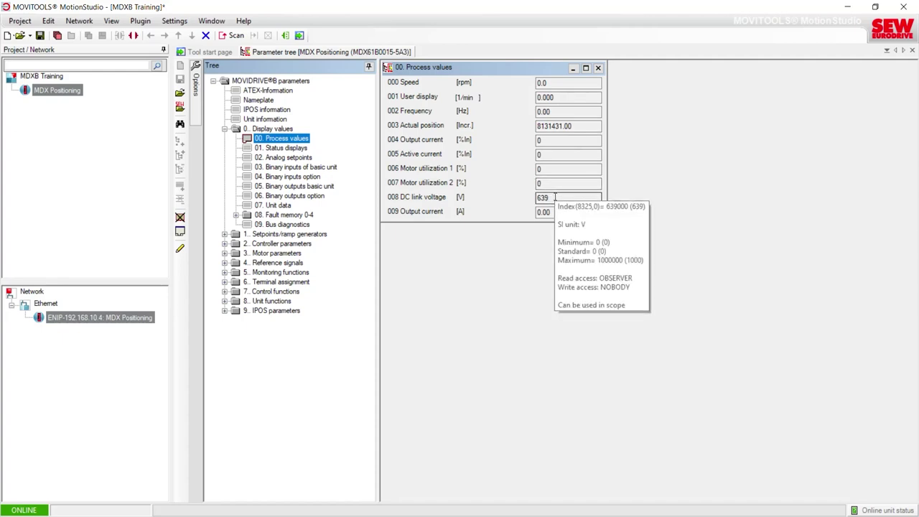
{"action": "left_click", "coordinate": [555, 197]}
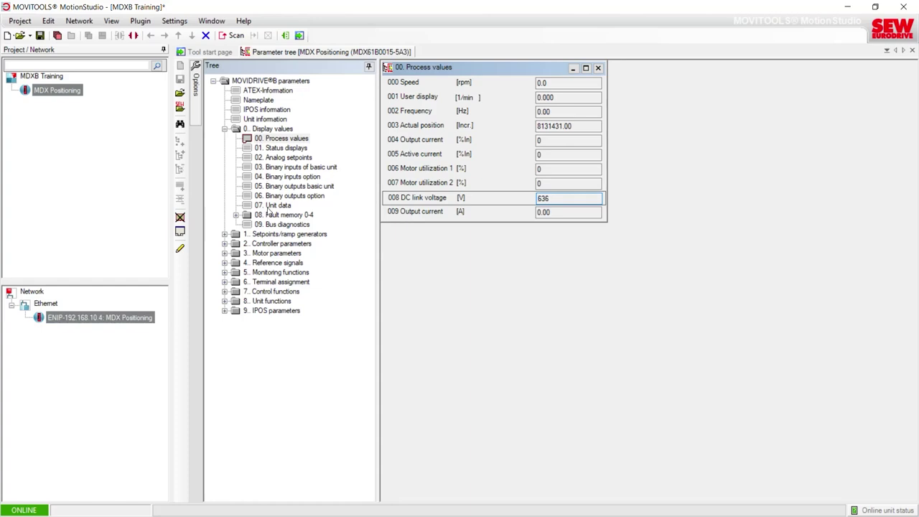
Step: Place the Unit data page below Process values, inspect the available technology function options without changing the selection, and close Unit data
{"action": "left_click", "coordinate": [268, 207]}
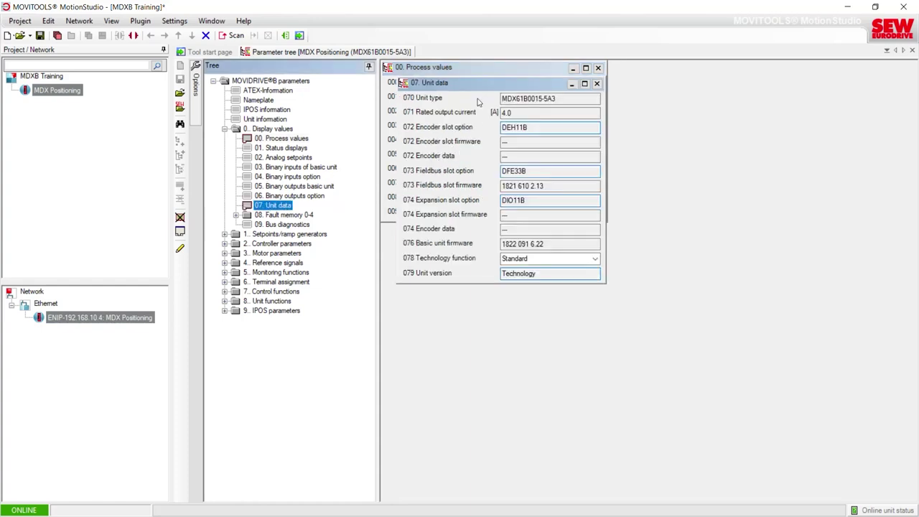
{"action": "left_click_drag", "start_coordinate": [479, 89], "coordinate": [464, 236]}
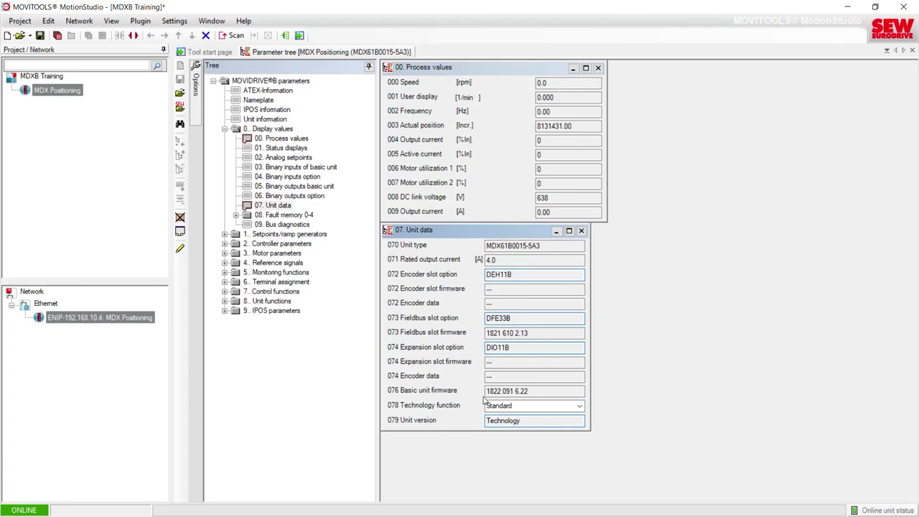
{"action": "left_click", "coordinate": [579, 407]}
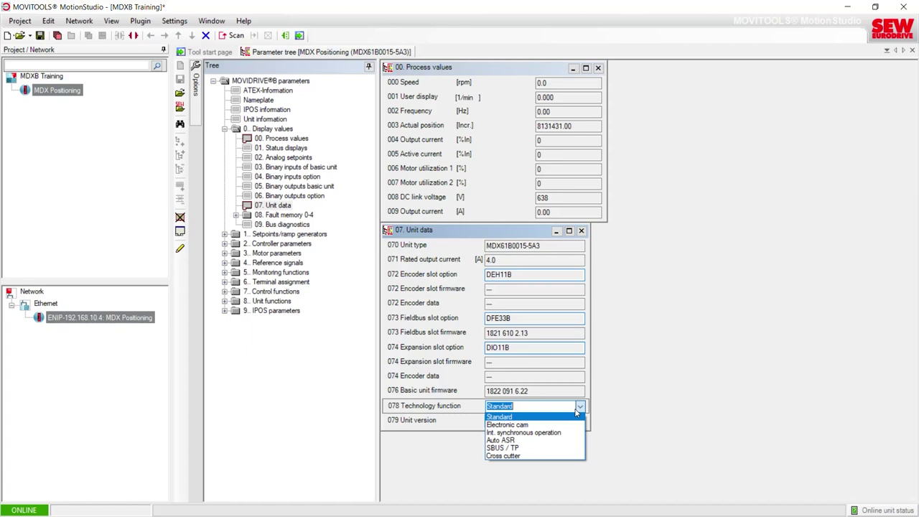
{"action": "left_click", "coordinate": [398, 398]}
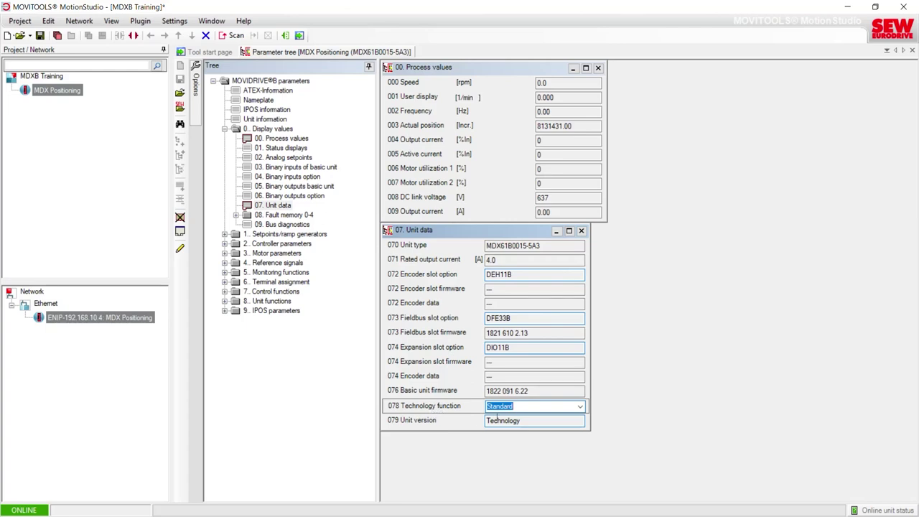
{"action": "left_click", "coordinate": [580, 407]}
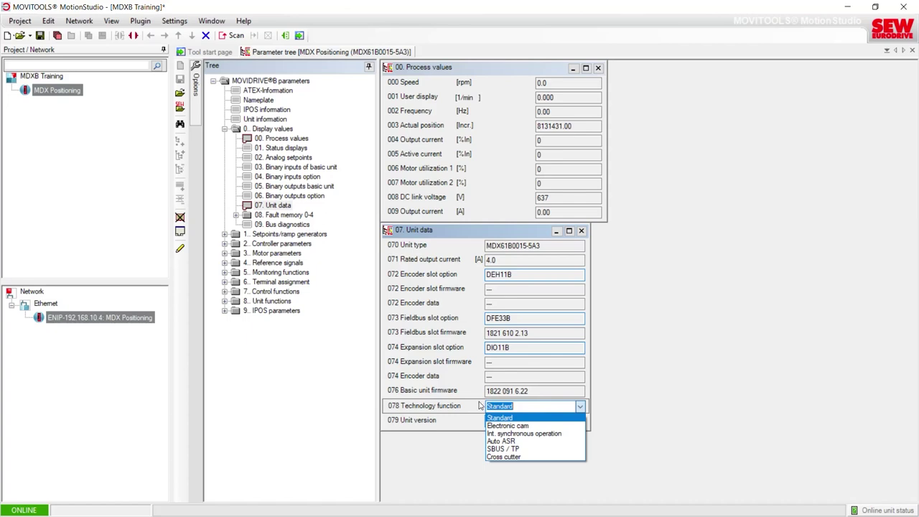
{"action": "left_click", "coordinate": [464, 406]}
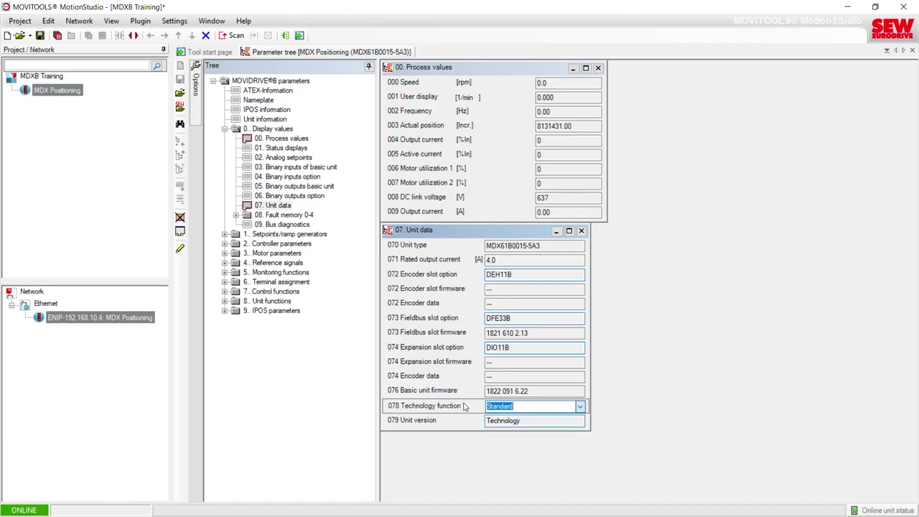
{"action": "left_click", "coordinate": [582, 231]}
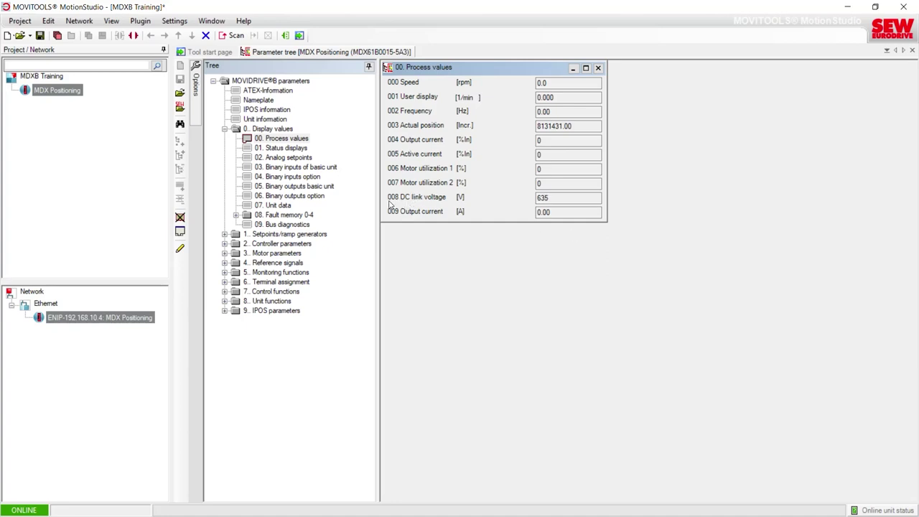
Step: Recheck parameter 008 DC link voltage and close the Process values page
{"action": "left_click", "coordinate": [540, 198]}
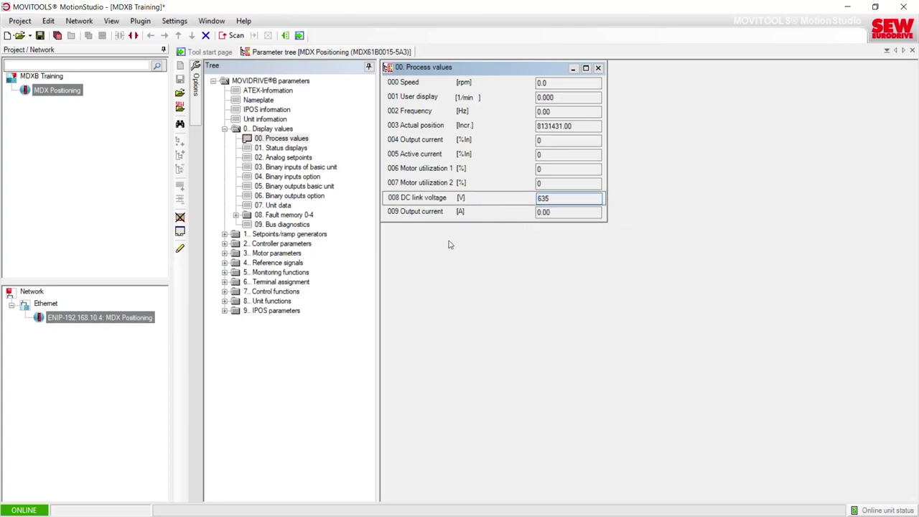
{"action": "left_click", "coordinate": [598, 68]}
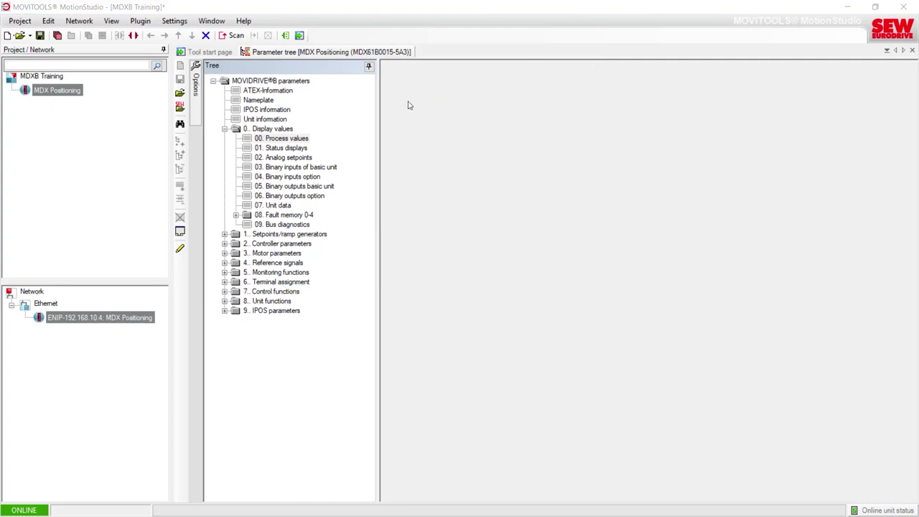
Step: Review the Status displays page, checking inverter status, operating status, current parameter set and heat sink temperature, and close it
{"action": "double_click", "coordinate": [257, 149]}
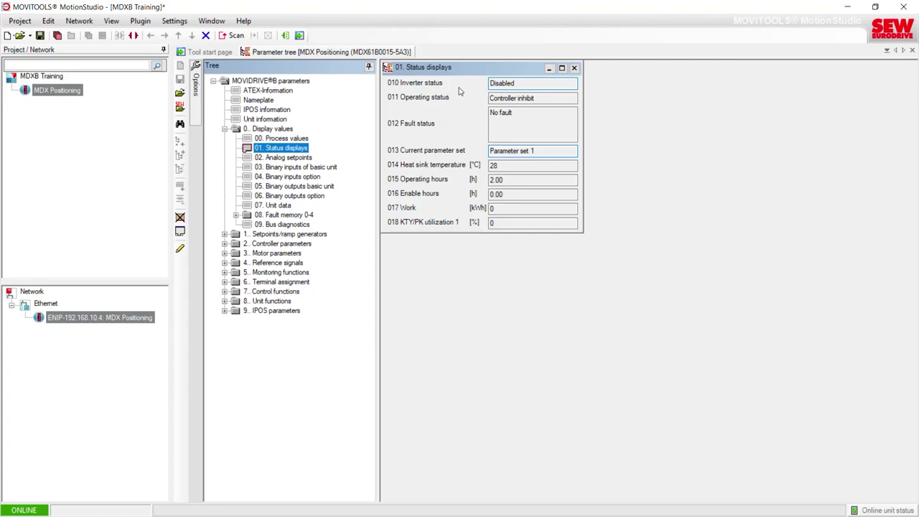
{"action": "mouse_move", "coordinate": [505, 83]}
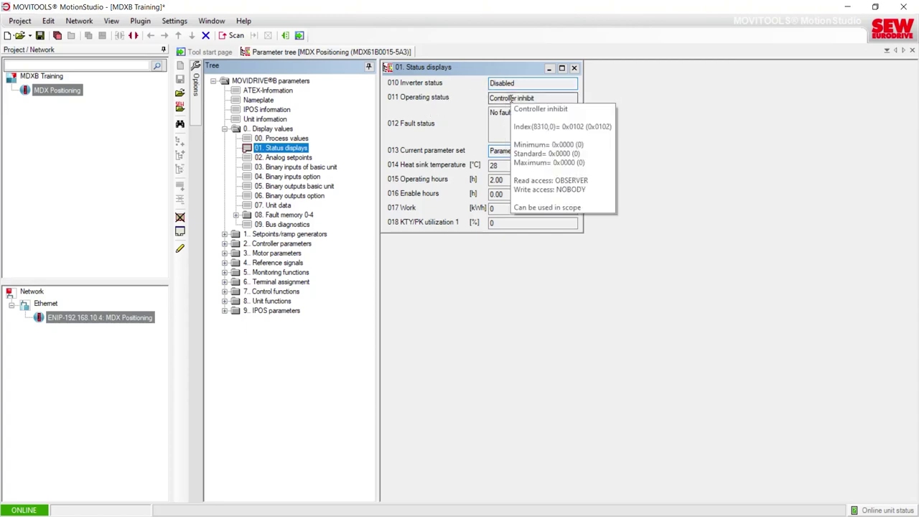
{"action": "mouse_move", "coordinate": [511, 99]}
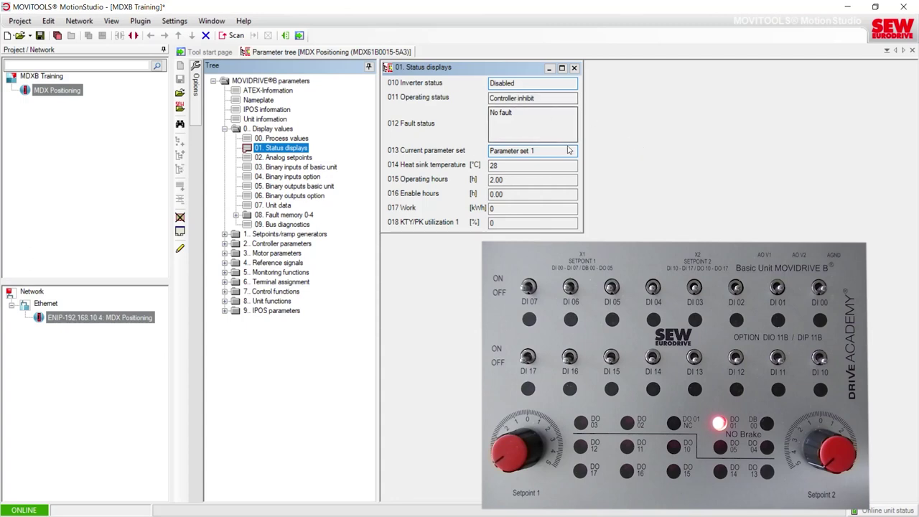
{"action": "mouse_move", "coordinate": [568, 150]}
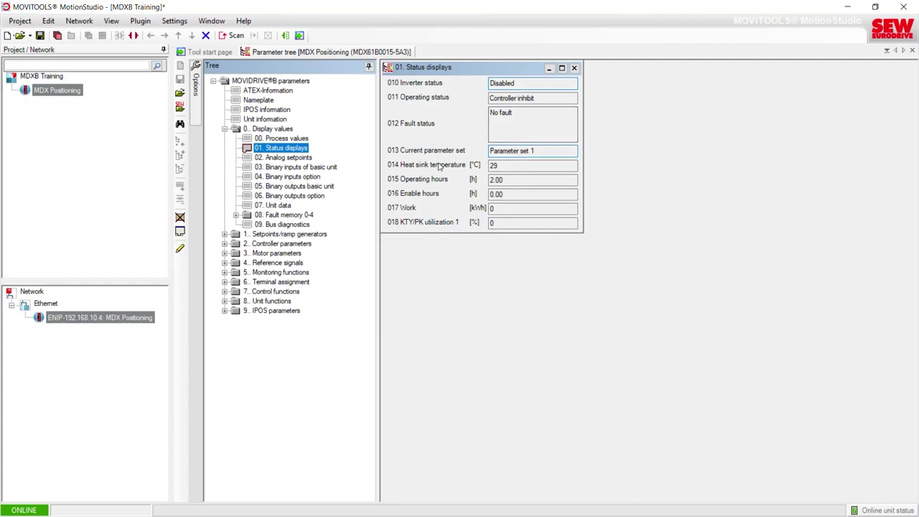
{"action": "left_click", "coordinate": [388, 166]}
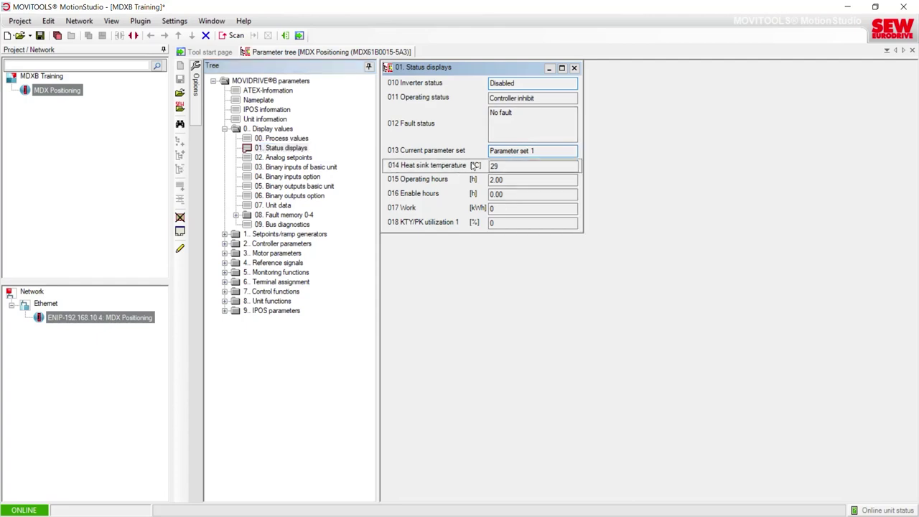
{"action": "mouse_move", "coordinate": [495, 166]}
{"action": "left_click", "coordinate": [574, 68]}
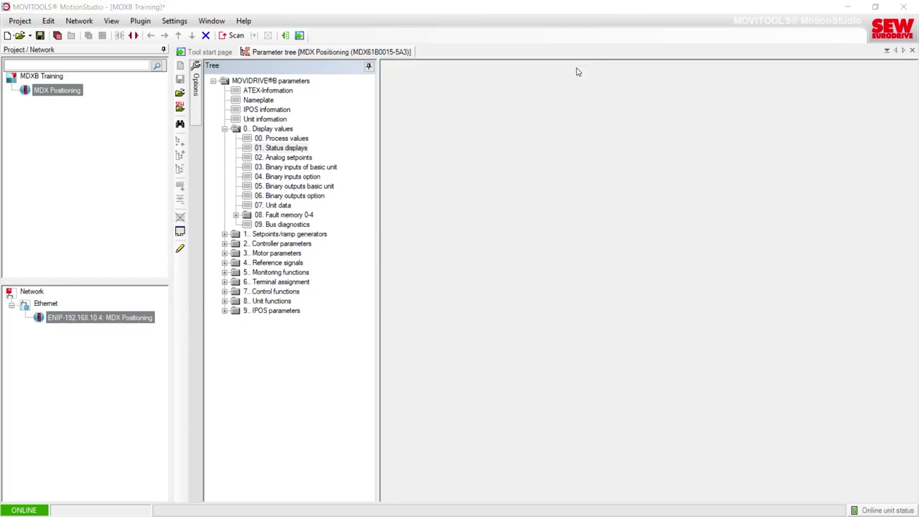
Step: View the Analog setpoints page and the Binary inputs of basic unit page, closing each after viewing
{"action": "double_click", "coordinate": [279, 157]}
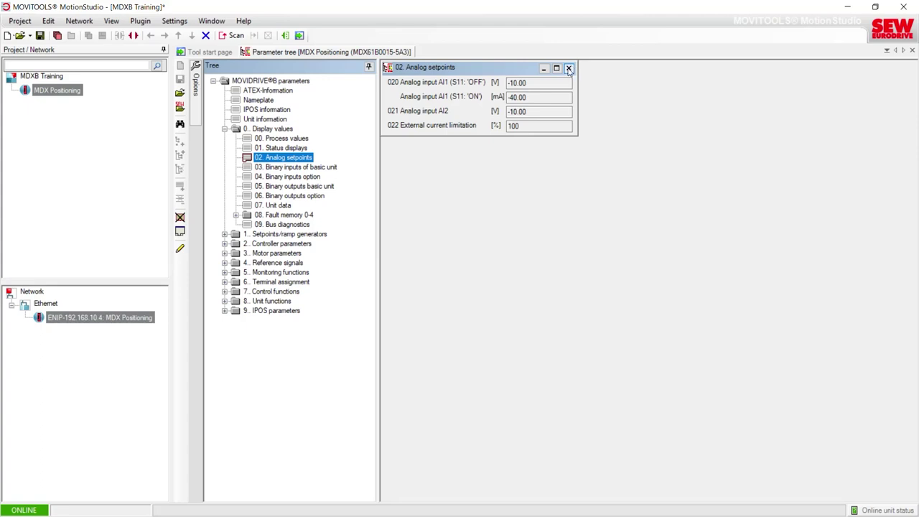
{"action": "left_click", "coordinate": [568, 68]}
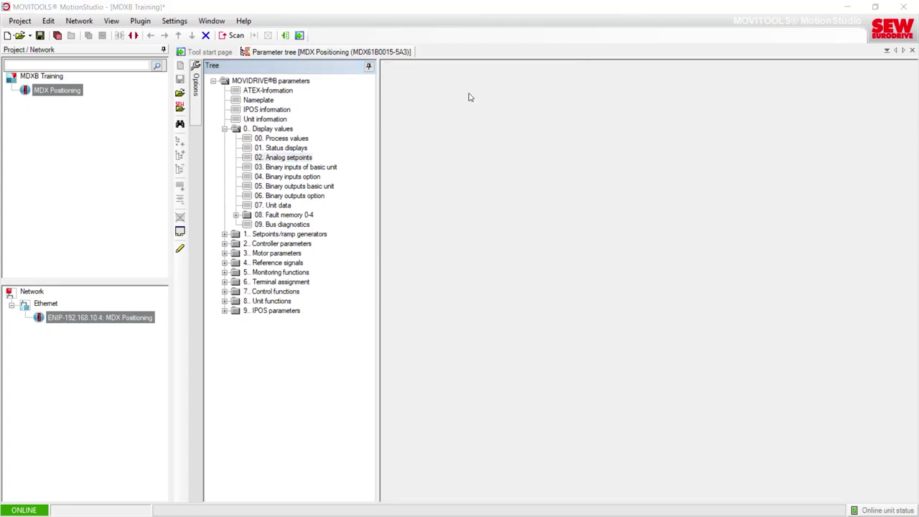
{"action": "left_click", "coordinate": [298, 168]}
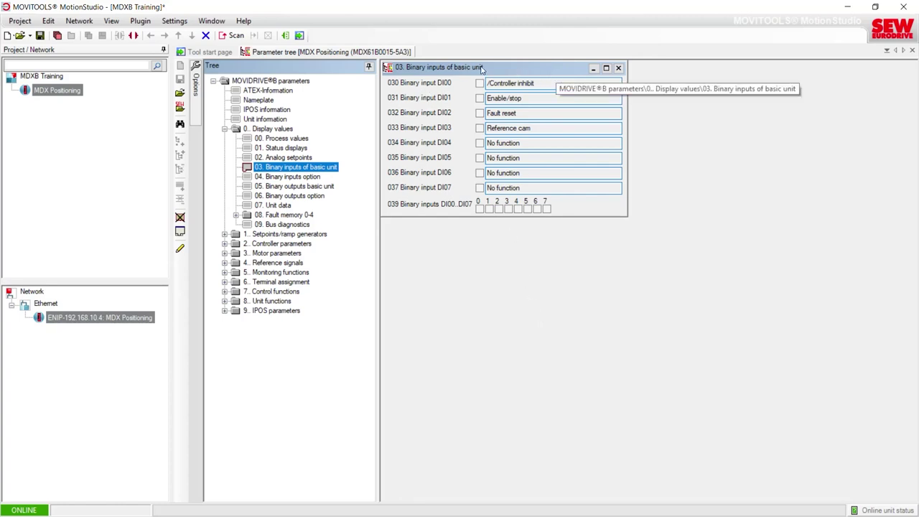
{"action": "left_click", "coordinate": [618, 68]}
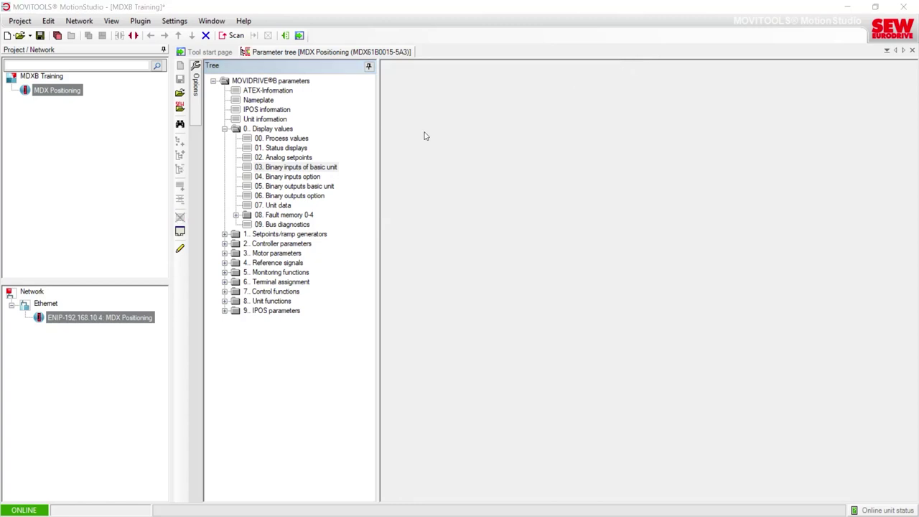
Step: View the Binary inputs option, Binary outputs basic unit and Binary outputs option pages, closing each after viewing
{"action": "double_click", "coordinate": [290, 183]}
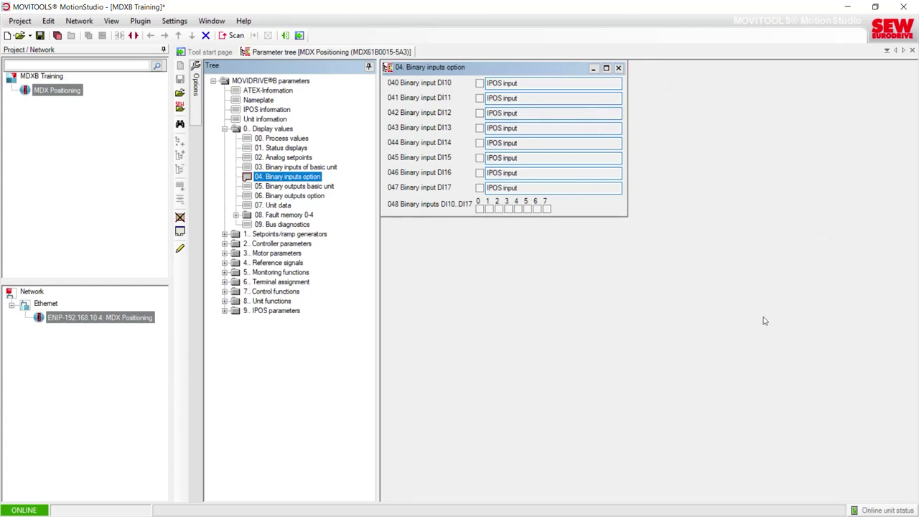
{"action": "left_click", "coordinate": [618, 67]}
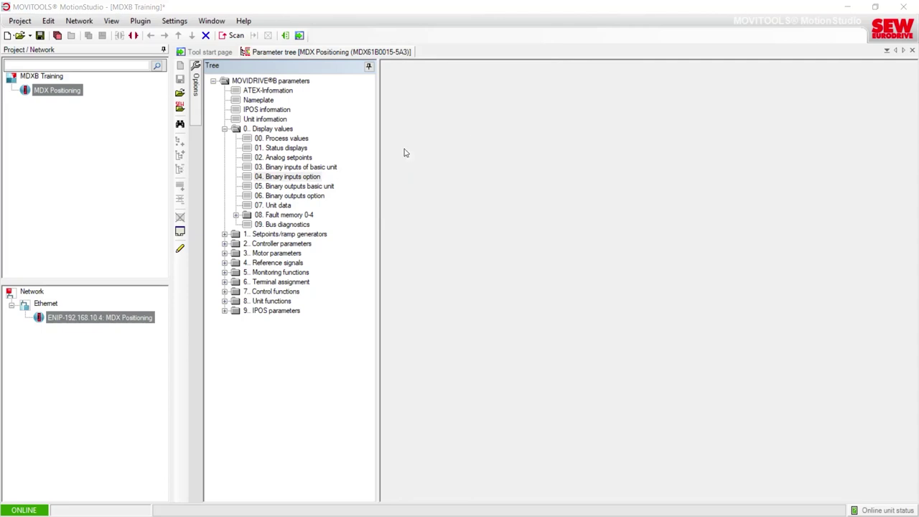
{"action": "double_click", "coordinate": [292, 187]}
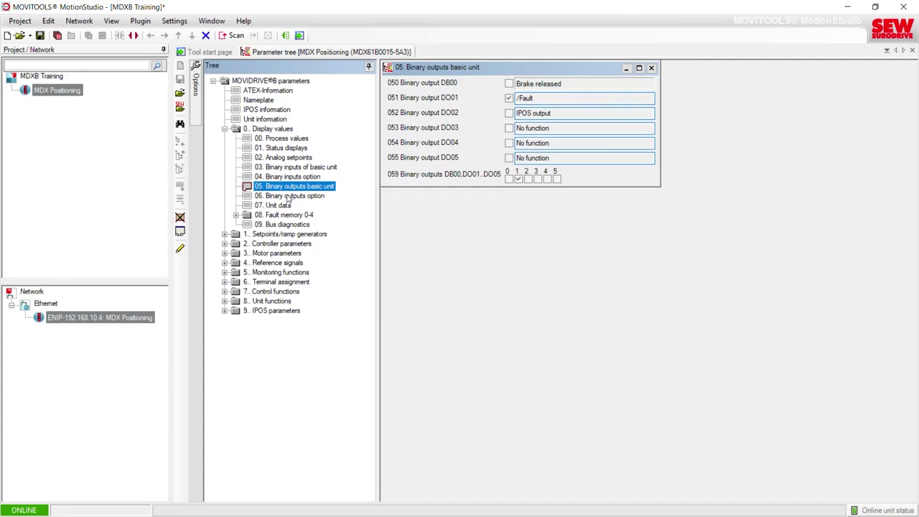
{"action": "left_click", "coordinate": [651, 68]}
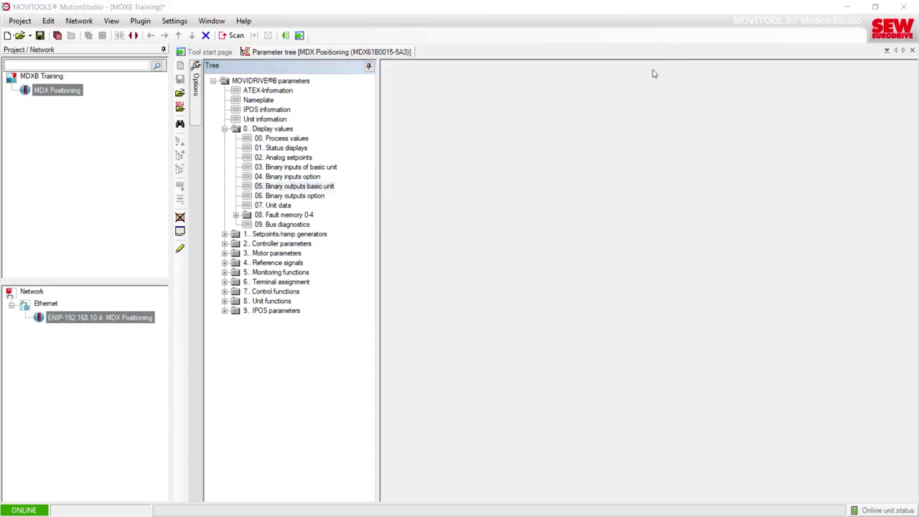
{"action": "left_click", "coordinate": [300, 197]}
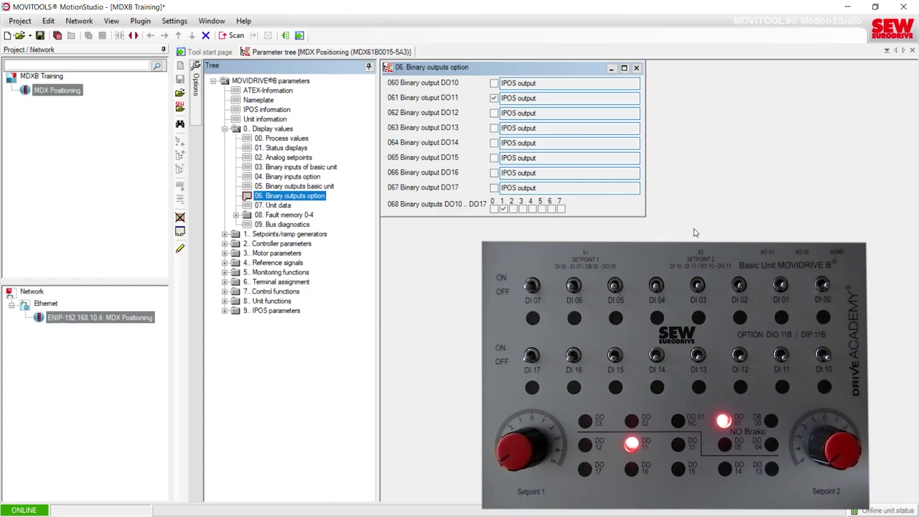
{"action": "left_click", "coordinate": [636, 68]}
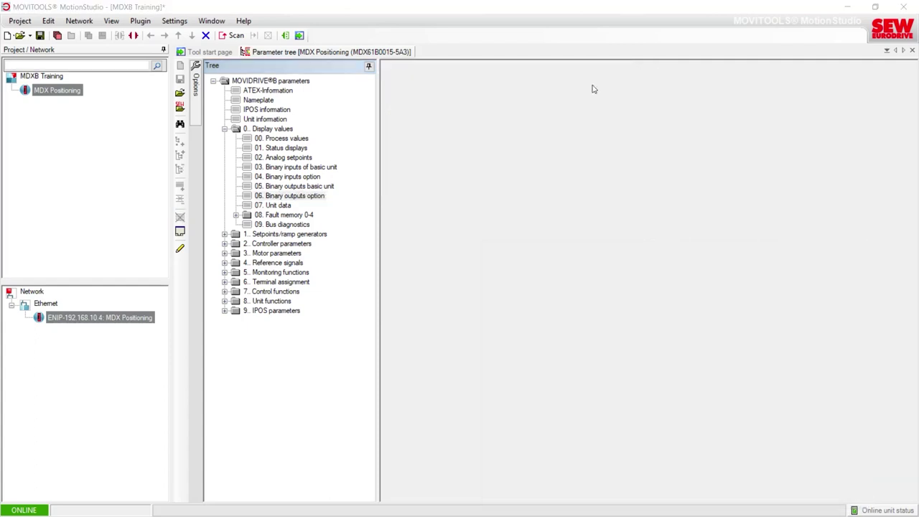
Step: Open the Unit data page and check the encoder, fieldbus and expansion slot options
{"action": "double_click", "coordinate": [278, 207]}
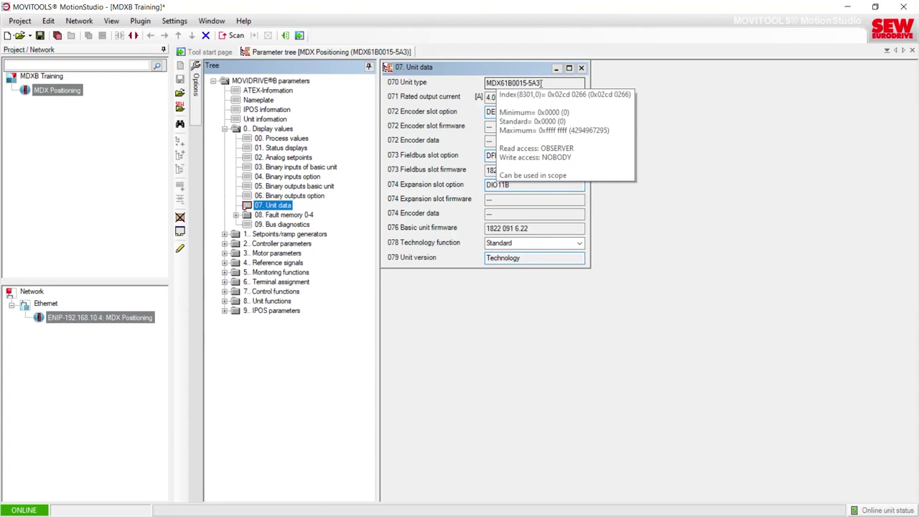
{"action": "left_click", "coordinate": [514, 111]}
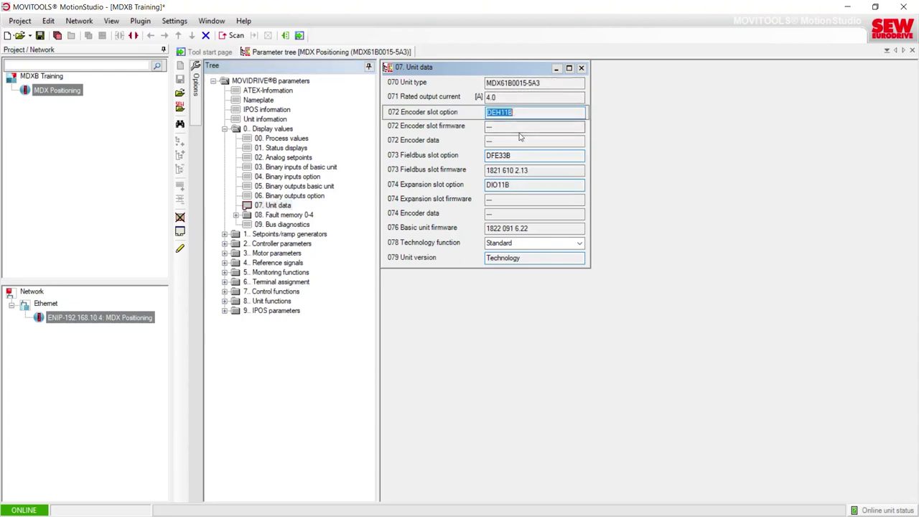
{"action": "left_click", "coordinate": [513, 155]}
{"action": "left_click", "coordinate": [511, 185]}
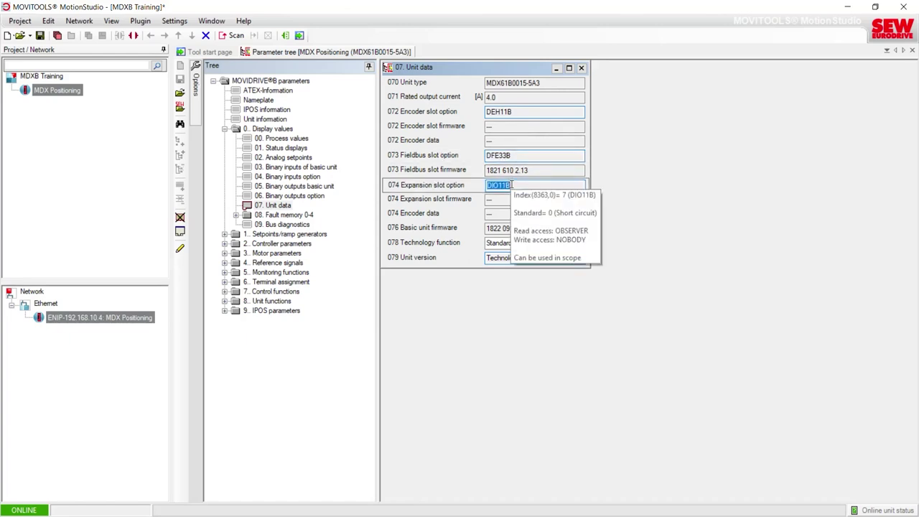
Step: Check the fieldbus slot firmware and the basic unit firmware, highlighting the latter, and close the Unit data page
{"action": "left_click", "coordinate": [530, 170]}
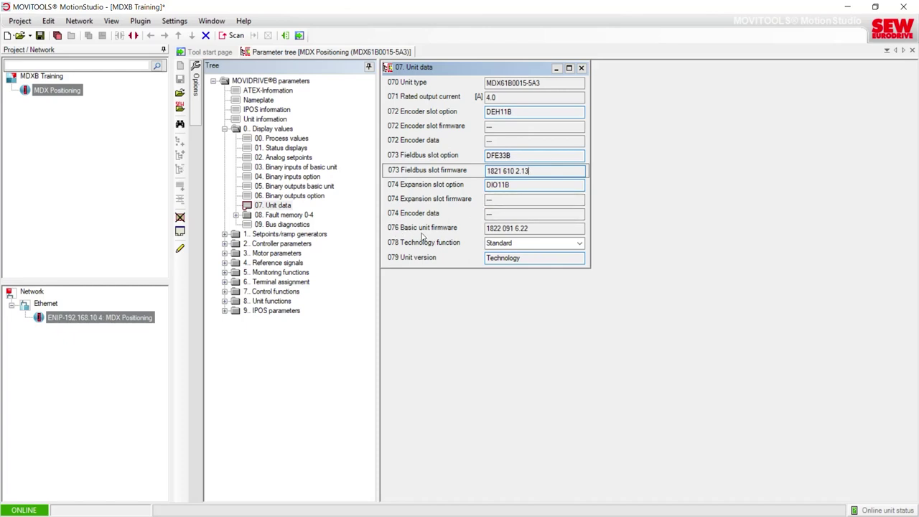
{"action": "left_click", "coordinate": [528, 228]}
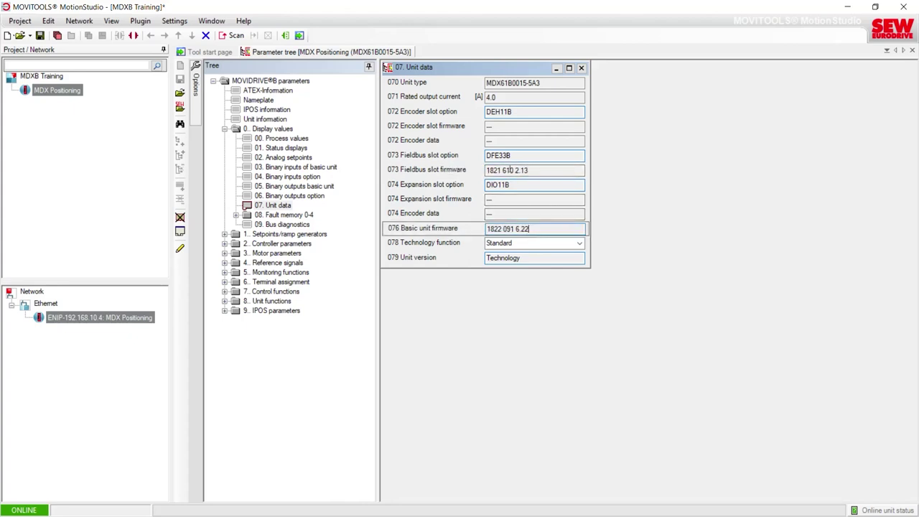
{"action": "left_click", "coordinate": [530, 171]}
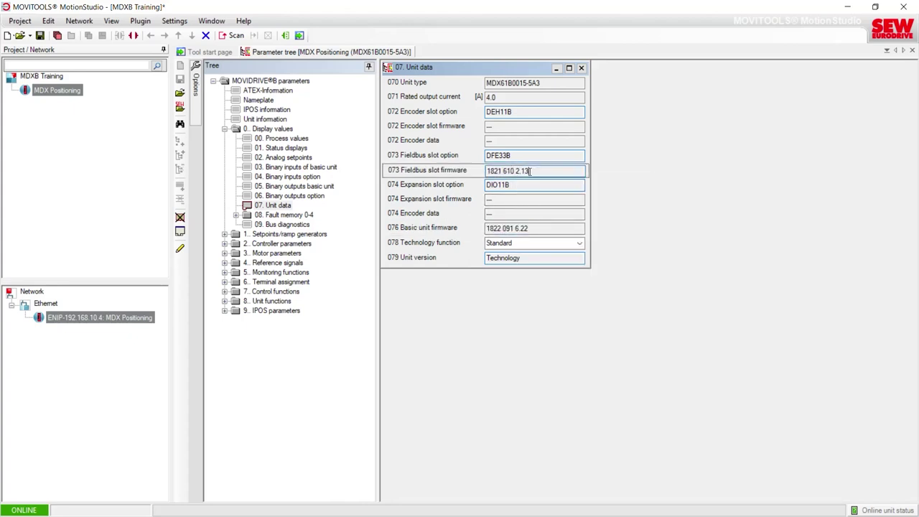
{"action": "left_click", "coordinate": [534, 228]}
{"action": "left_click_drag", "start_coordinate": [533, 228], "coordinate": [487, 228]}
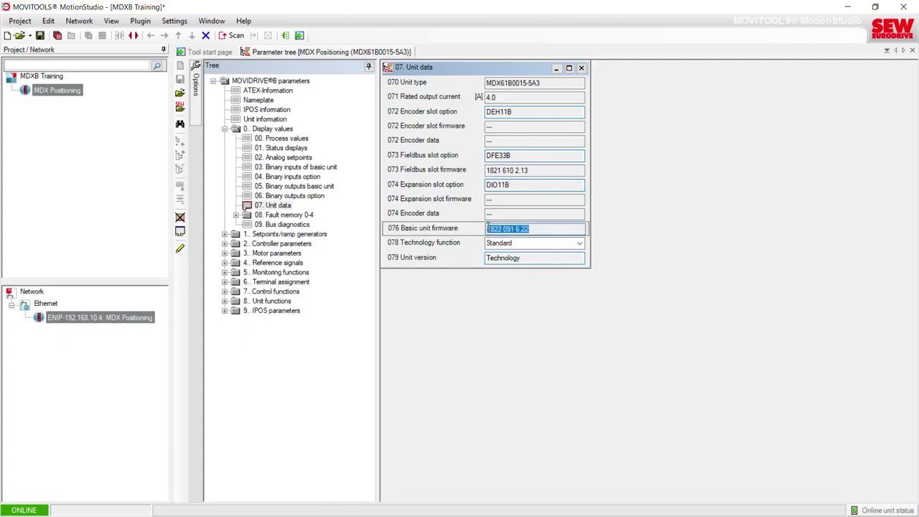
{"action": "left_click", "coordinate": [537, 228]}
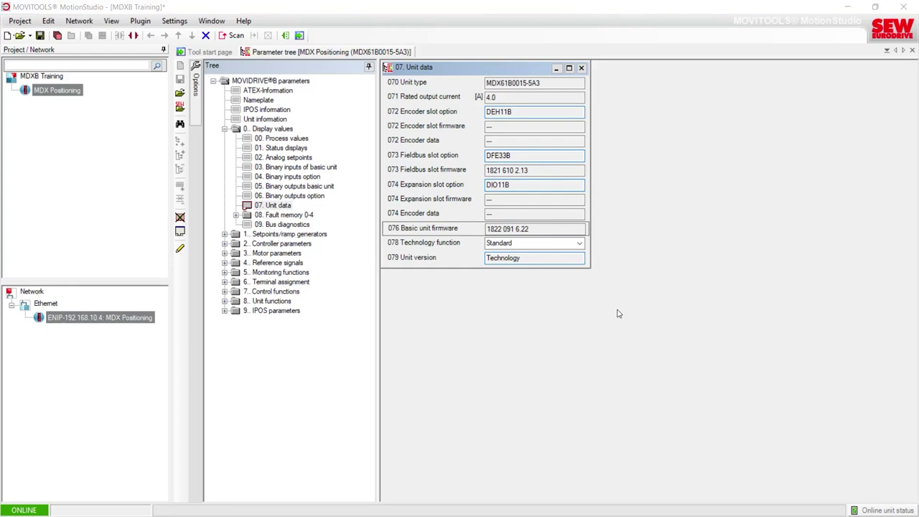
{"action": "left_click", "coordinate": [582, 68]}
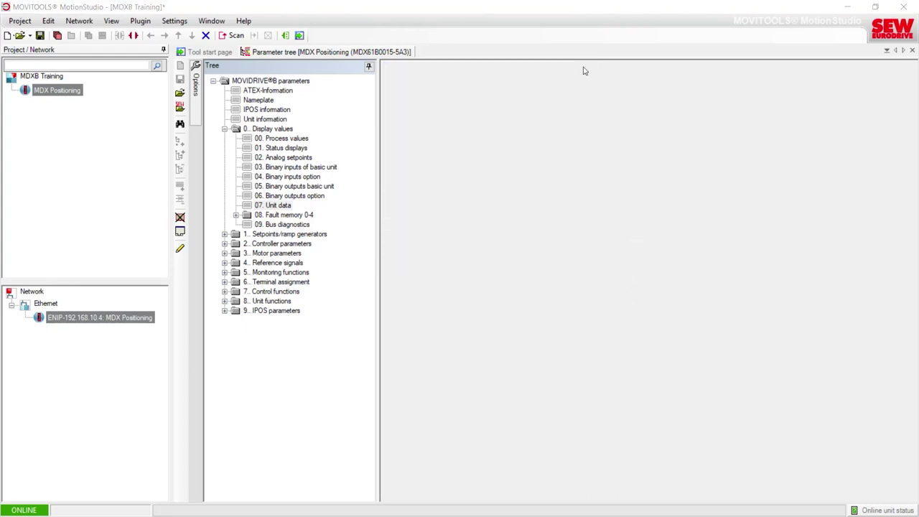
Step: Switch from Display values to the Setpoints/ramp generators group and inspect the 100 Setpoint source options in Setpoint selection without changing the selection
{"action": "left_click", "coordinate": [224, 129]}
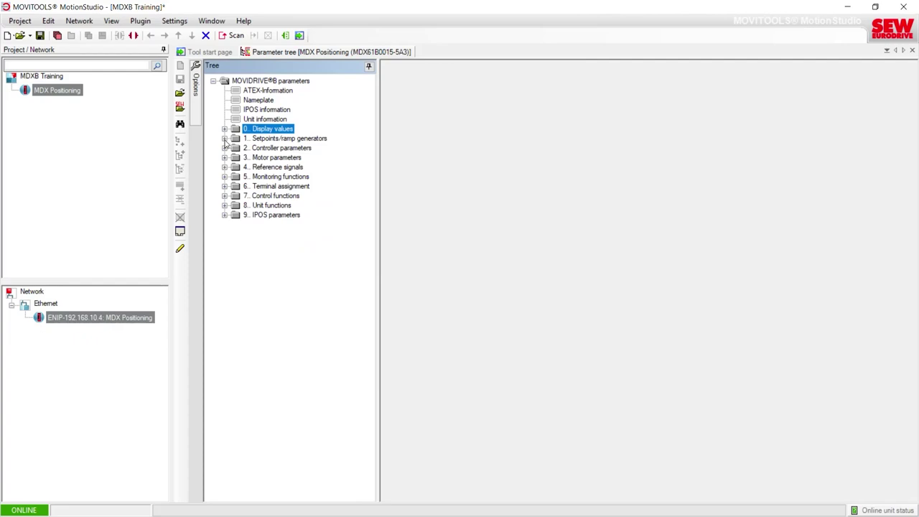
{"action": "left_click", "coordinate": [225, 139]}
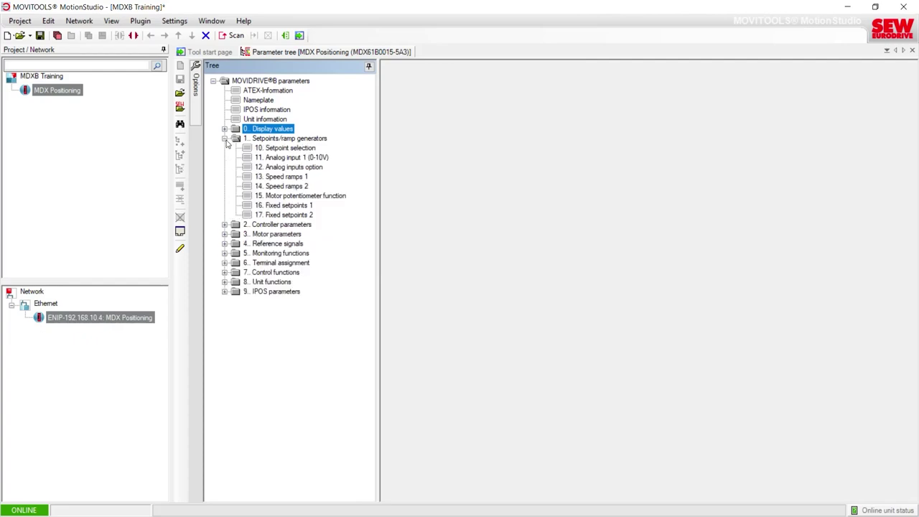
{"action": "double_click", "coordinate": [252, 150]}
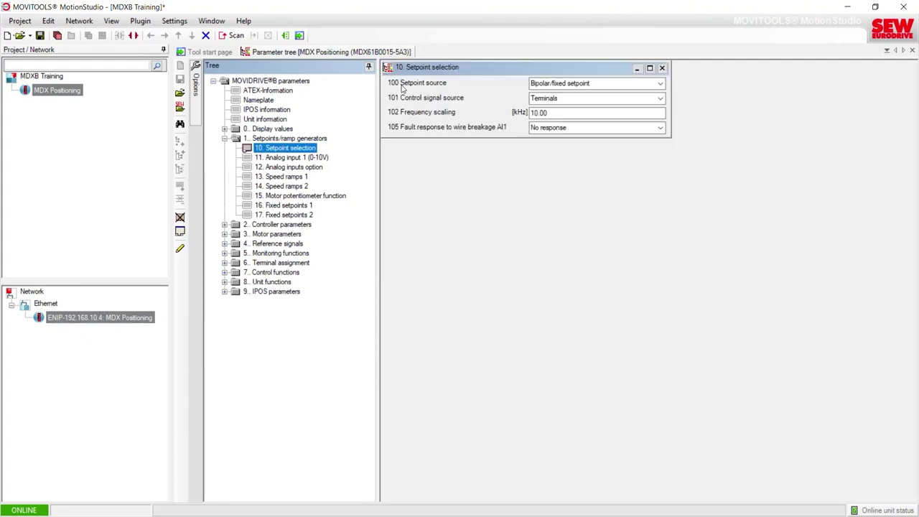
{"action": "mouse_move", "coordinate": [551, 85]}
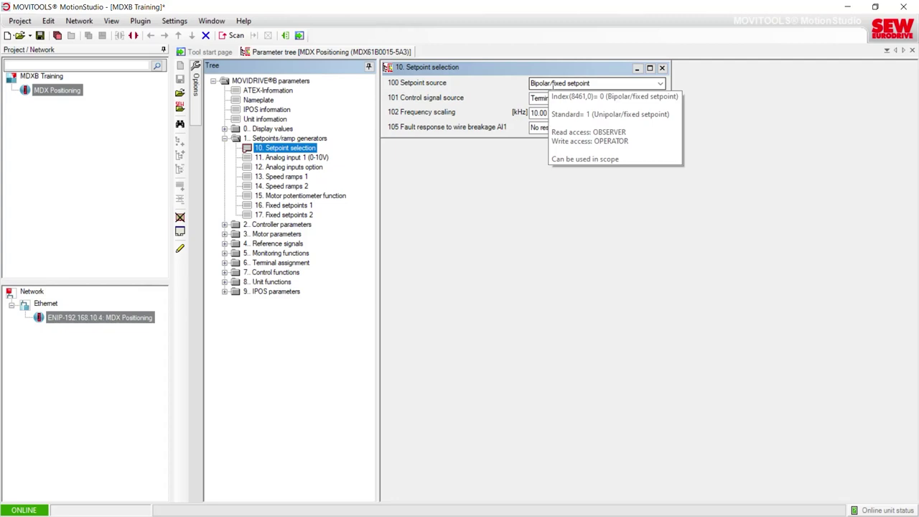
{"action": "left_click", "coordinate": [662, 85]}
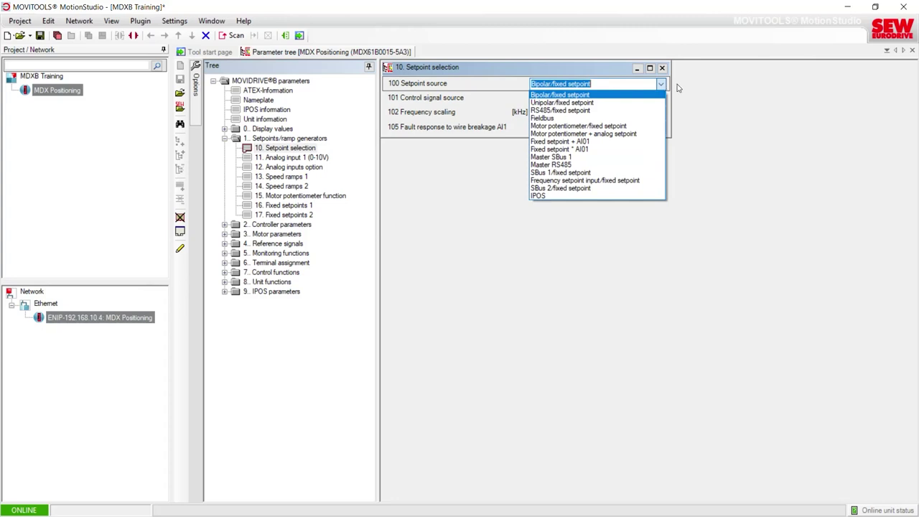
{"action": "left_click", "coordinate": [679, 87]}
Step: Inspect the 101 Control signal source options without changing them, recheck both source parameters, and close the Setpoint selection page
{"action": "mouse_move", "coordinate": [562, 106]}
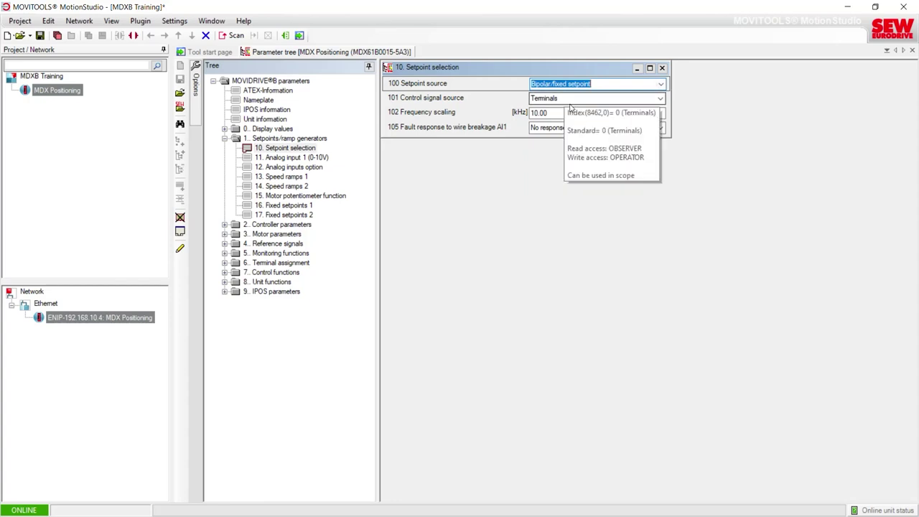
{"action": "left_click", "coordinate": [574, 101]}
{"action": "left_click", "coordinate": [661, 99]}
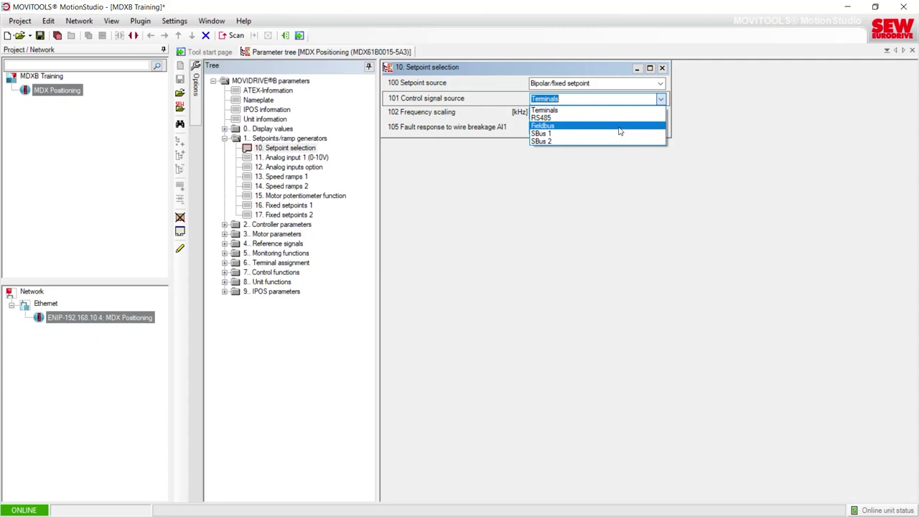
{"action": "left_click", "coordinate": [662, 101]}
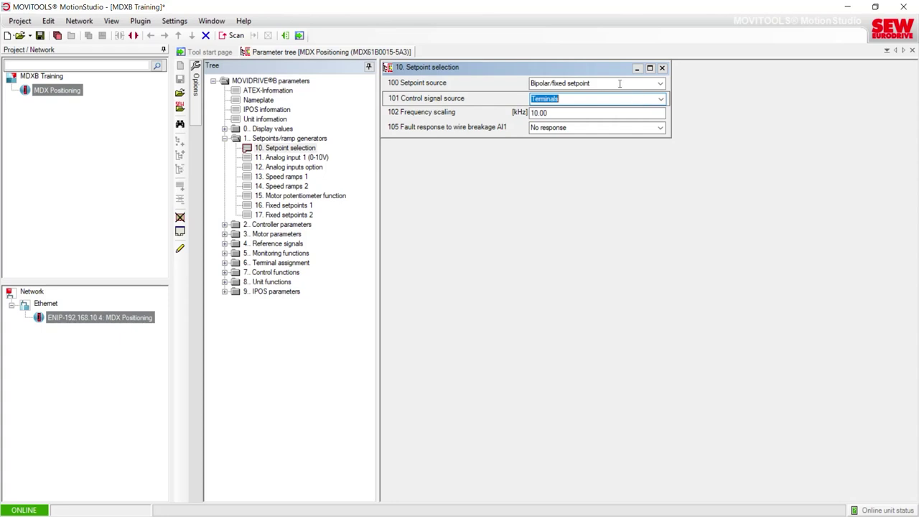
{"action": "left_click", "coordinate": [614, 84]}
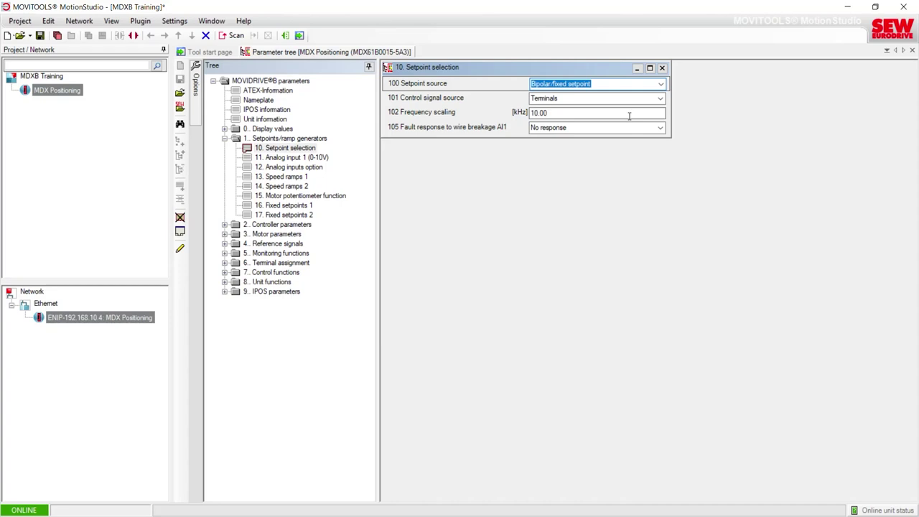
{"action": "left_click", "coordinate": [573, 99]}
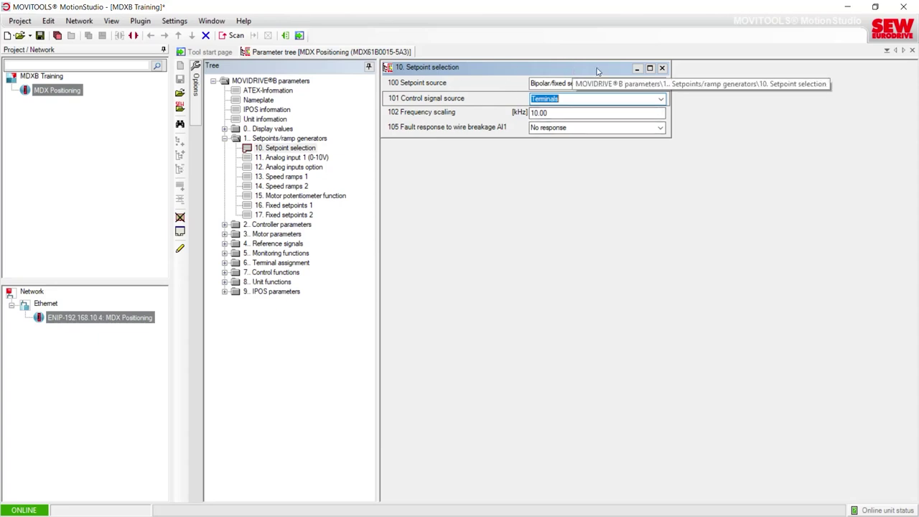
{"action": "left_click", "coordinate": [662, 68]}
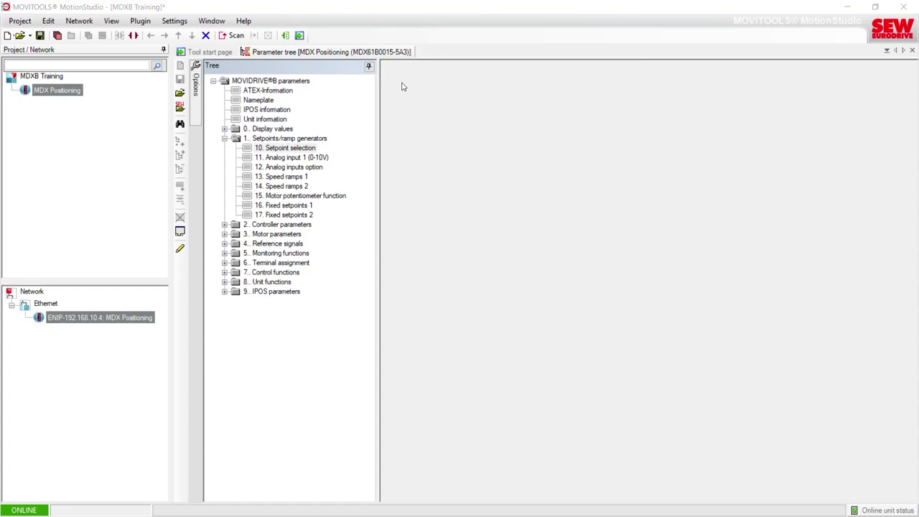
Step: Open Fixed setpoints 1 to review the internal setpoints n12 and n13, and point out the Speed ramps 2 and Speed ramps 1 entries
{"action": "double_click", "coordinate": [279, 207]}
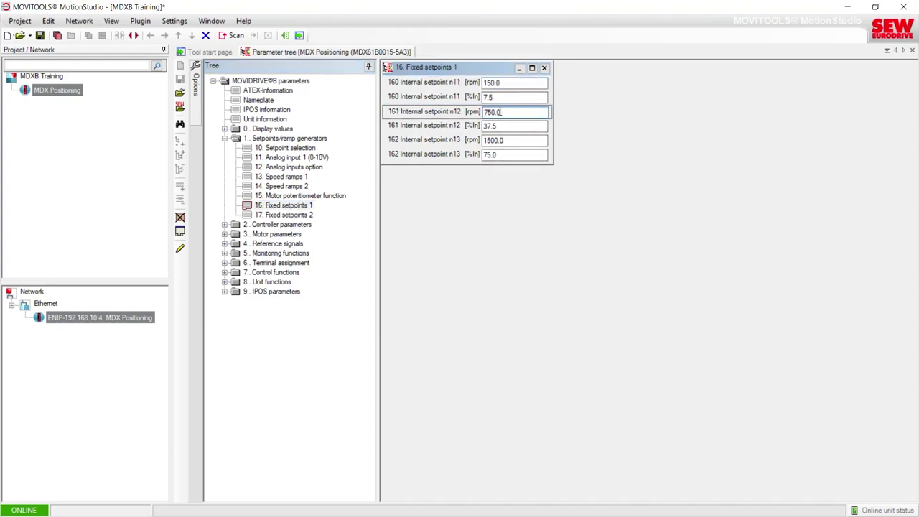
{"action": "left_click", "coordinate": [505, 140]}
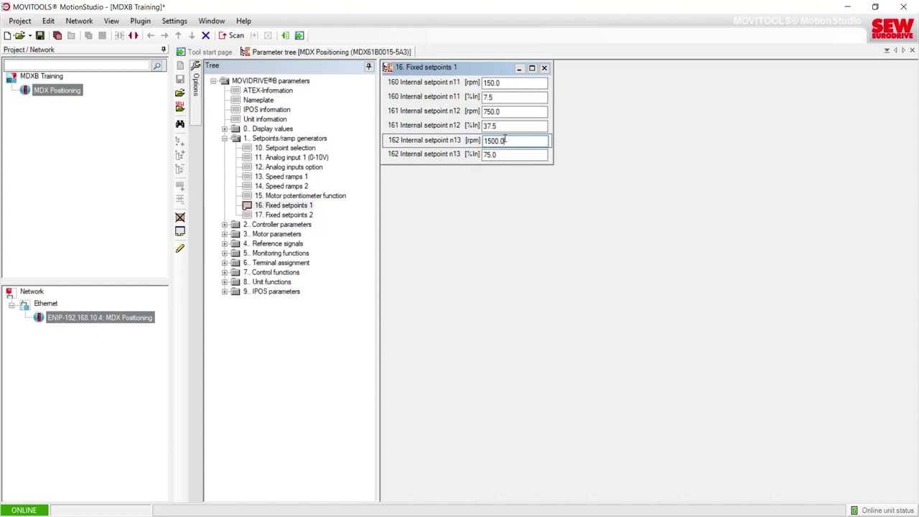
{"action": "left_click", "coordinate": [285, 188]}
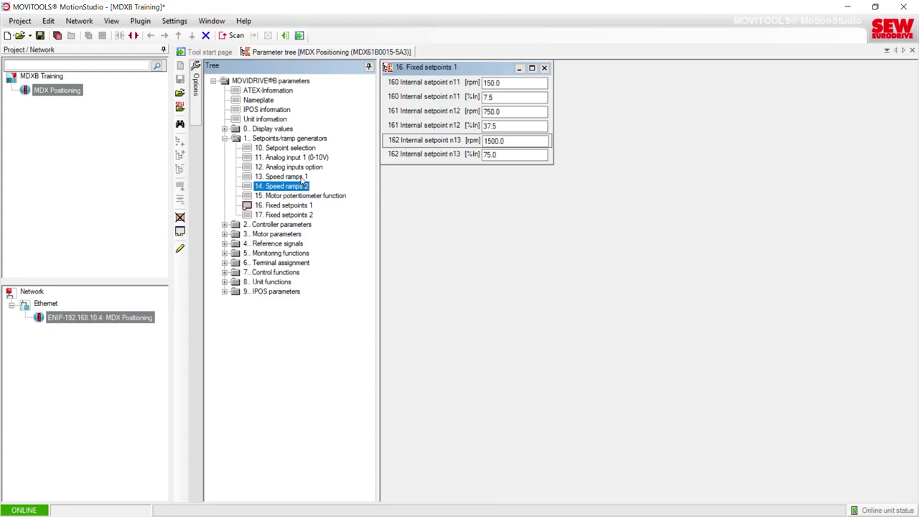
{"action": "left_click", "coordinate": [301, 177]}
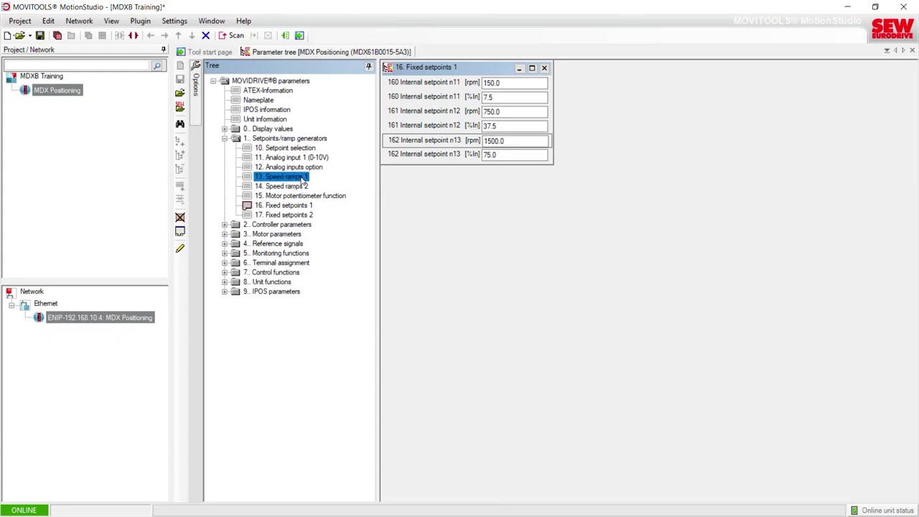
Step: Open Fixed setpoints 2, place it below Fixed setpoints 1 to compare their internal setpoints, and close it
{"action": "double_click", "coordinate": [300, 215]}
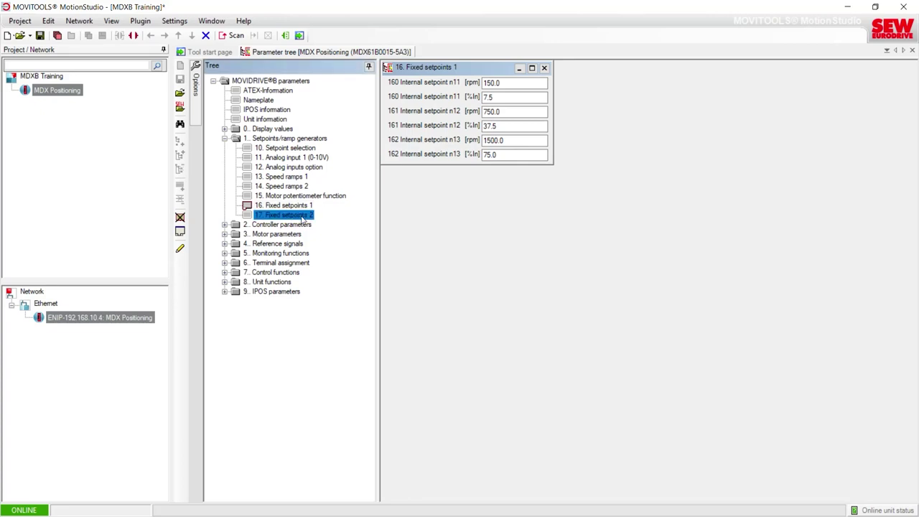
{"action": "left_click_drag", "start_coordinate": [454, 85], "coordinate": [457, 185]}
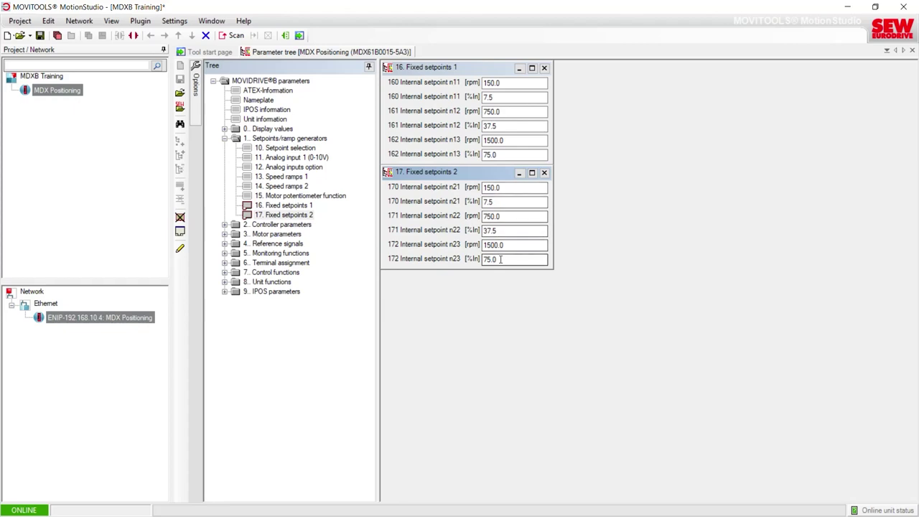
{"action": "left_click", "coordinate": [544, 173]}
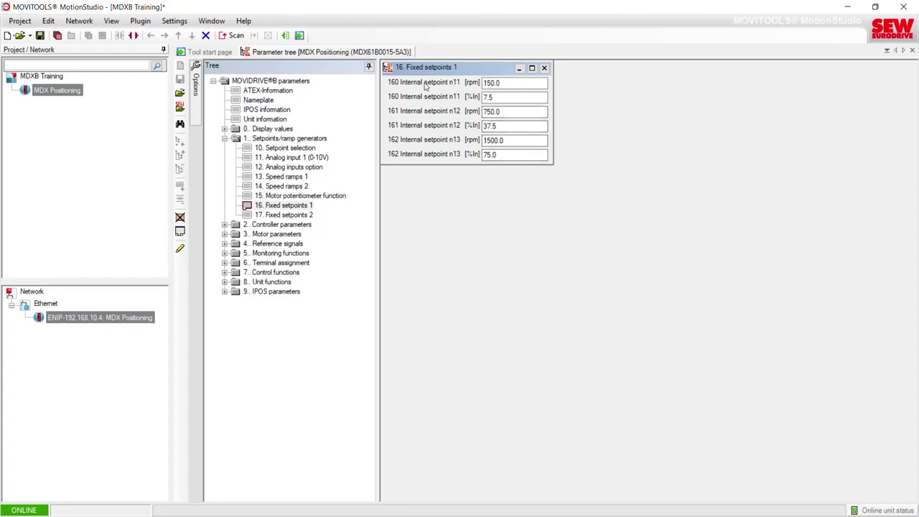
Step: Enter 1000 rpm for 160 Internal setpoint n11 and move to internal setpoint n13 without confirming the entry
{"action": "mouse_move", "coordinate": [501, 84]}
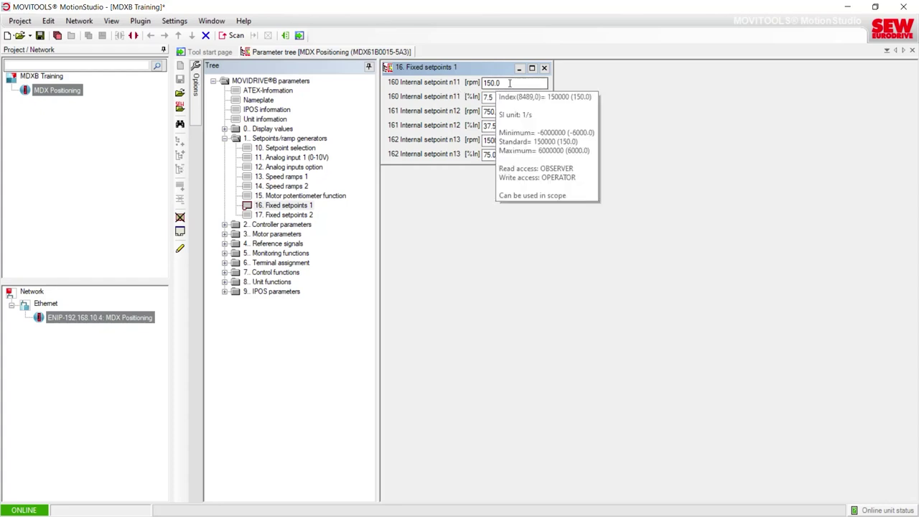
{"action": "left_click", "coordinate": [505, 84]}
{"action": "double_click", "coordinate": [506, 83]}
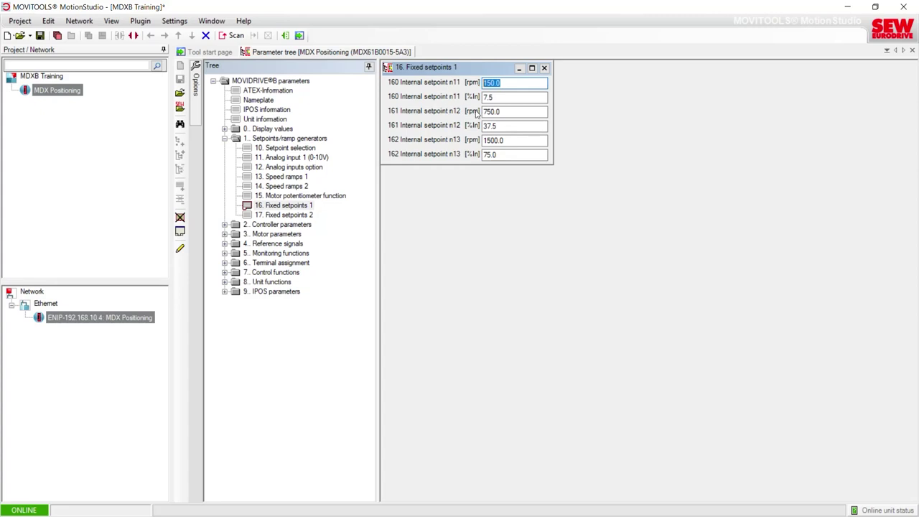
{"action": "type", "text": "1000"}
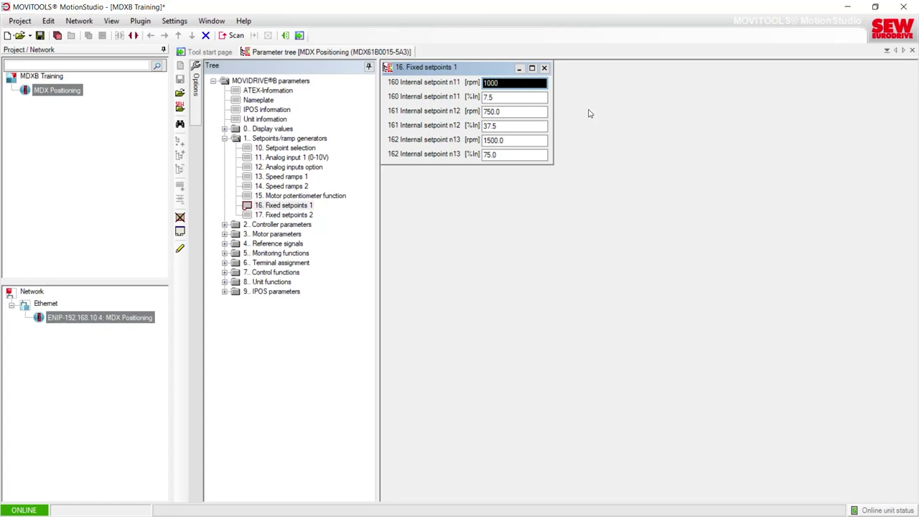
{"action": "left_click", "coordinate": [535, 140]}
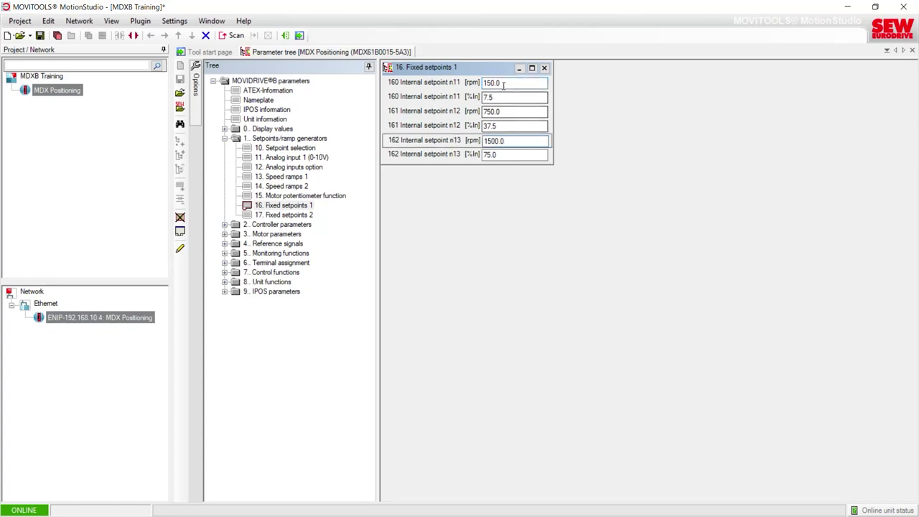
Step: Set 160 Internal setpoint n11 to 1000 rpm and confirm the entry
{"action": "mouse_move", "coordinate": [503, 84]}
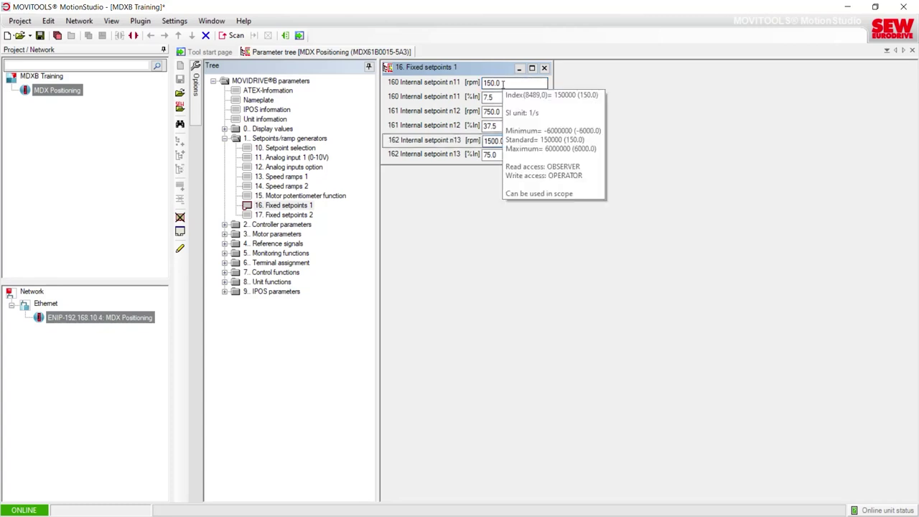
{"action": "left_click", "coordinate": [505, 84]}
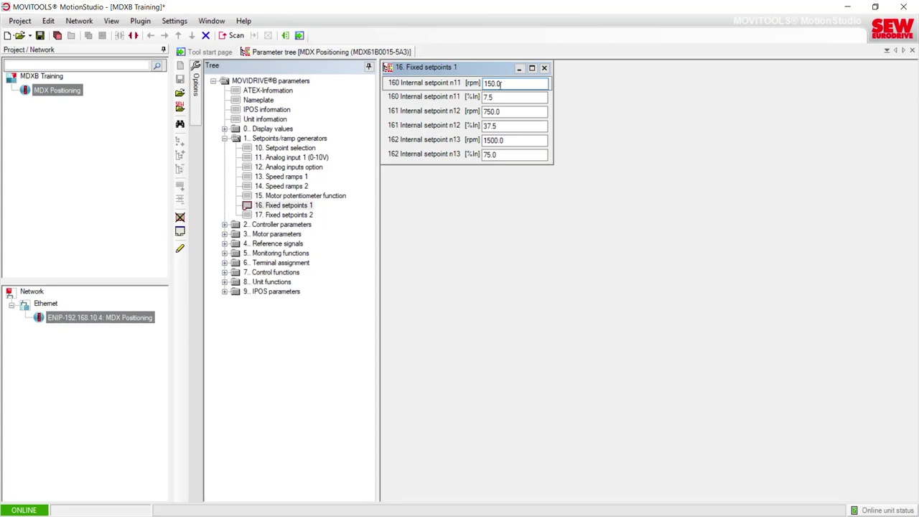
{"action": "left_click_drag", "start_coordinate": [503, 84], "coordinate": [482, 85]}
{"action": "type", "text": "1000"}
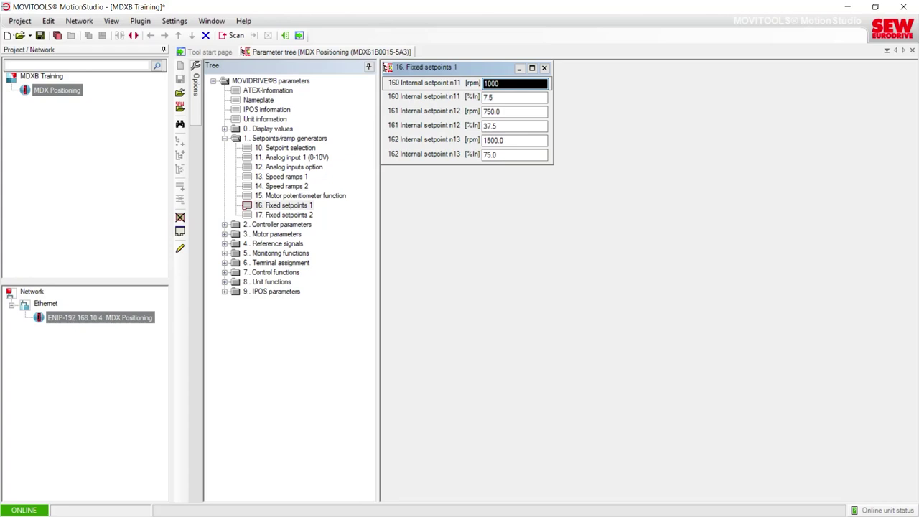
{"action": "key", "text": "Return"}
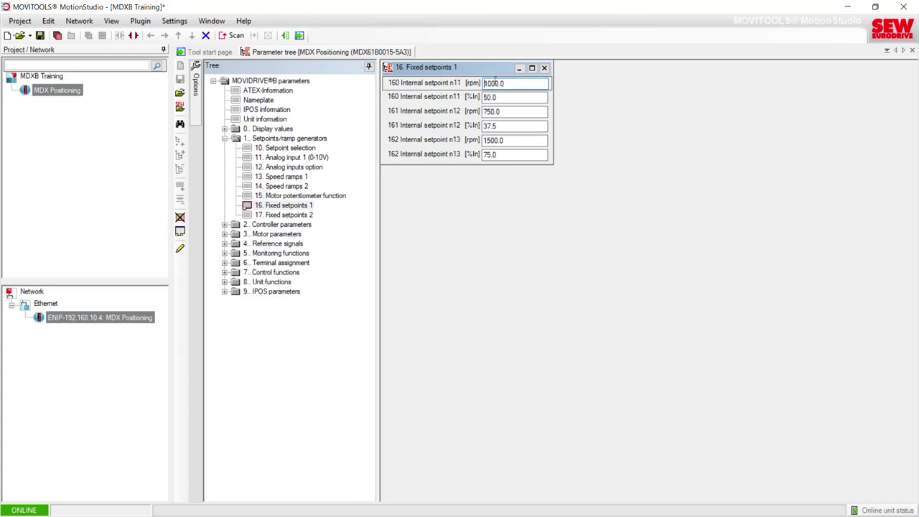
Step: Set 160 Internal setpoint n11 back to its standard value of 150 rpm
{"action": "mouse_move", "coordinate": [139, 323]}
{"action": "double_click", "coordinate": [511, 82]}
{"action": "type", "text": "150"}
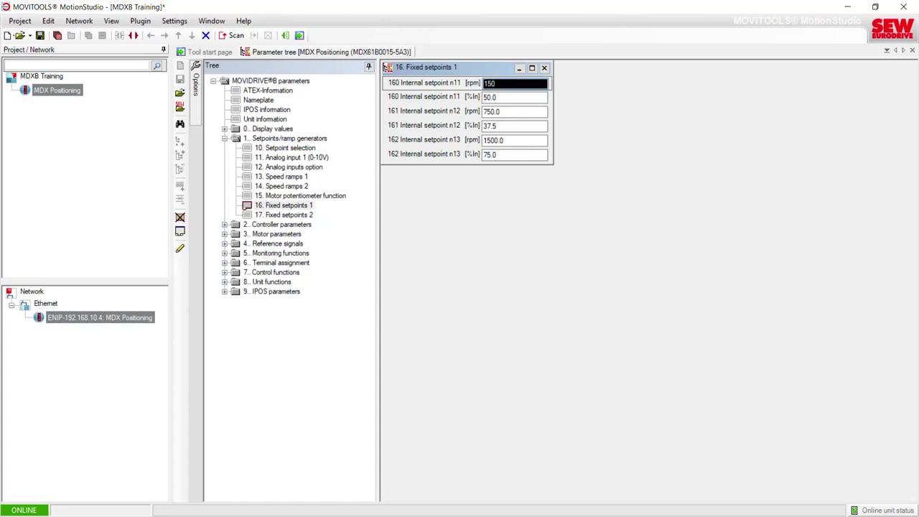
{"action": "key", "text": "Return"}
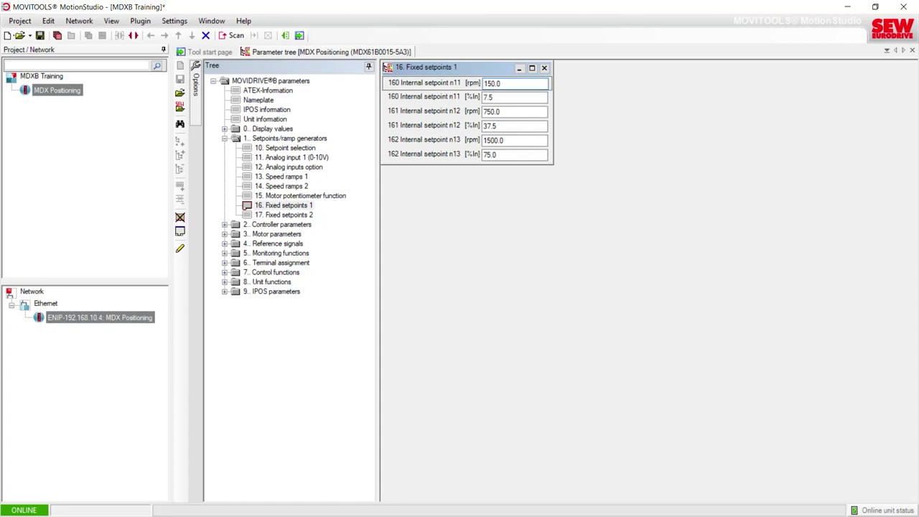
Step: Check the permitted range of 160 Internal setpoint n11 and set it to the maximum of 6000 rpm
{"action": "mouse_move", "coordinate": [522, 87]}
{"action": "mouse_move", "coordinate": [534, 85]}
{"action": "left_click", "coordinate": [535, 84]}
{"action": "mouse_move", "coordinate": [530, 84]}
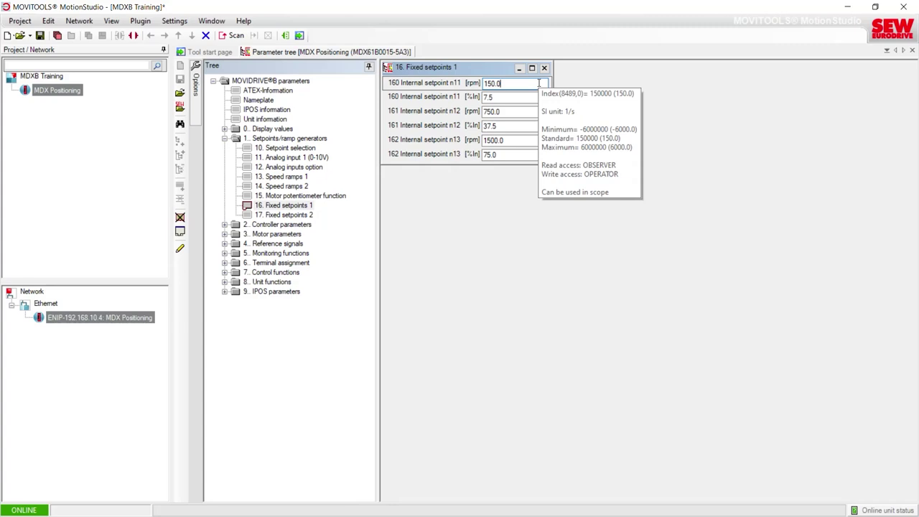
{"action": "left_click_drag", "start_coordinate": [539, 83], "coordinate": [465, 85]}
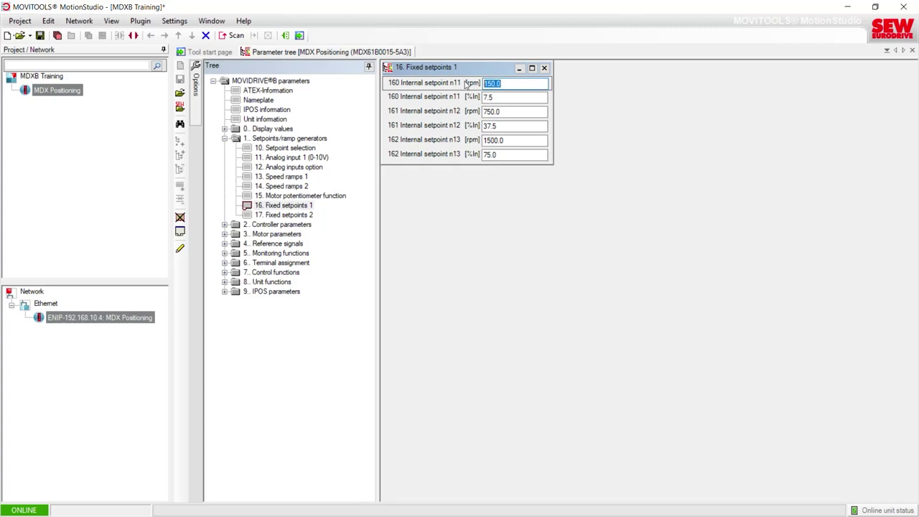
{"action": "type", "text": "600"}
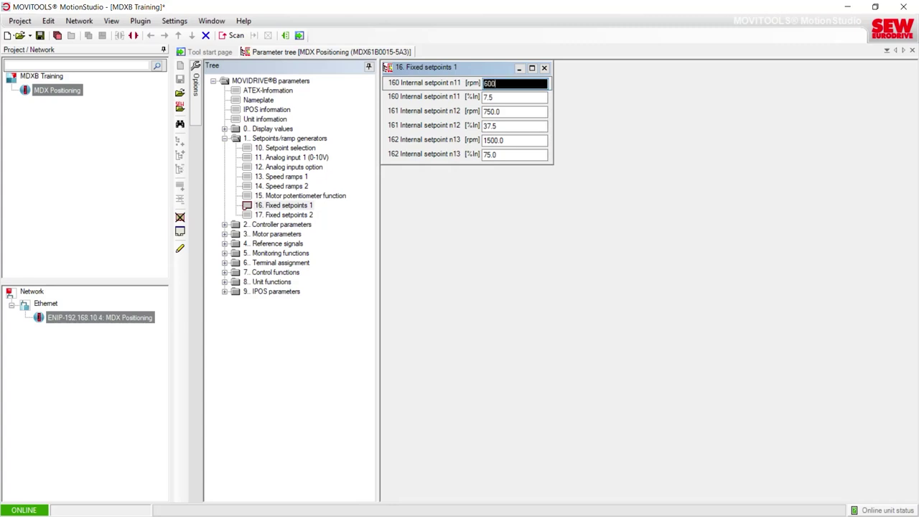
{"action": "type", "text": "0"}
{"action": "key", "text": "Return"}
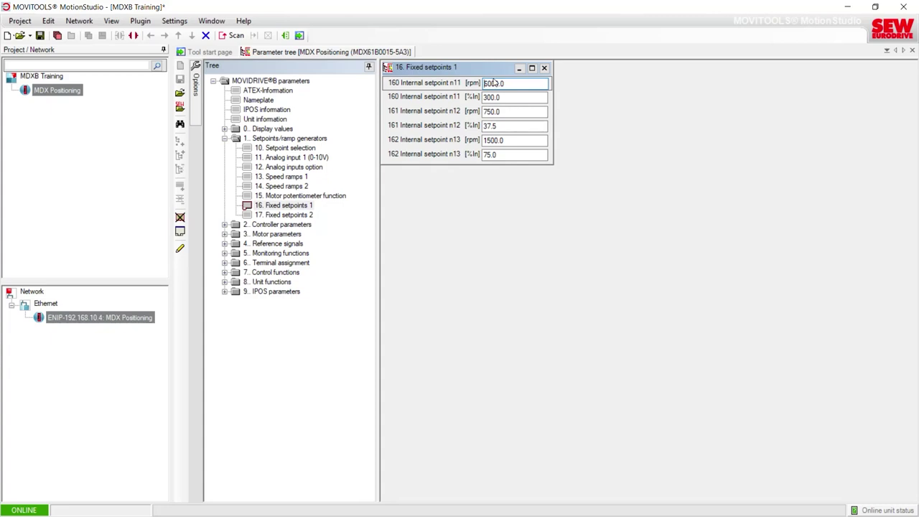
Step: Set 160 Internal setpoint n11 to the minimum of -6000 rpm
{"action": "mouse_move", "coordinate": [507, 84]}
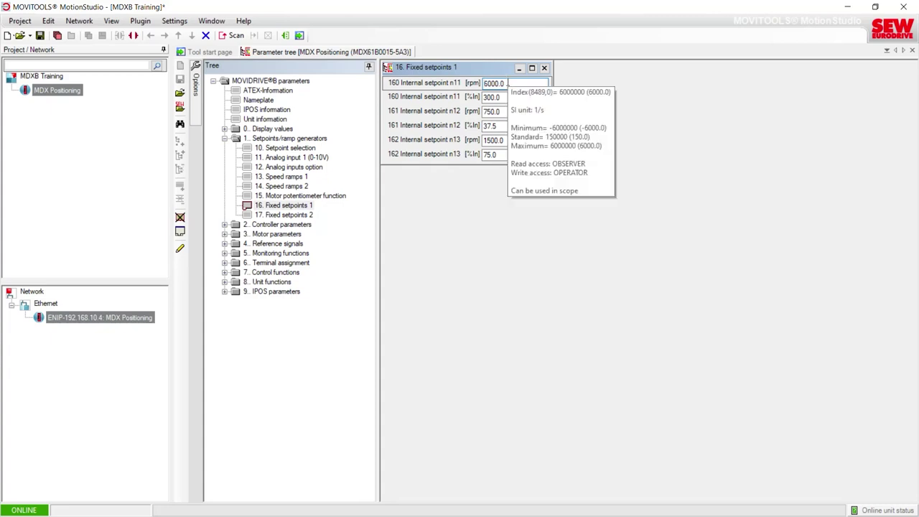
{"action": "left_click_drag", "start_coordinate": [507, 84], "coordinate": [468, 84]}
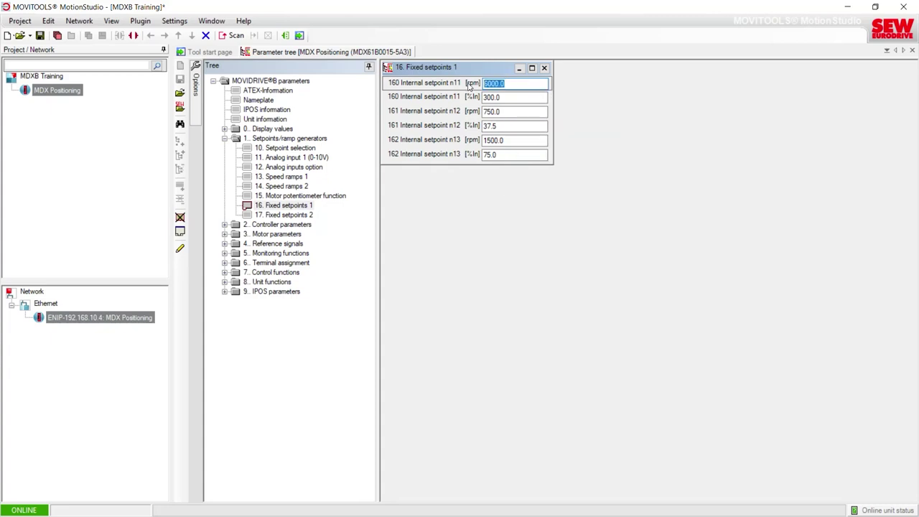
{"action": "type", "text": "-60"}
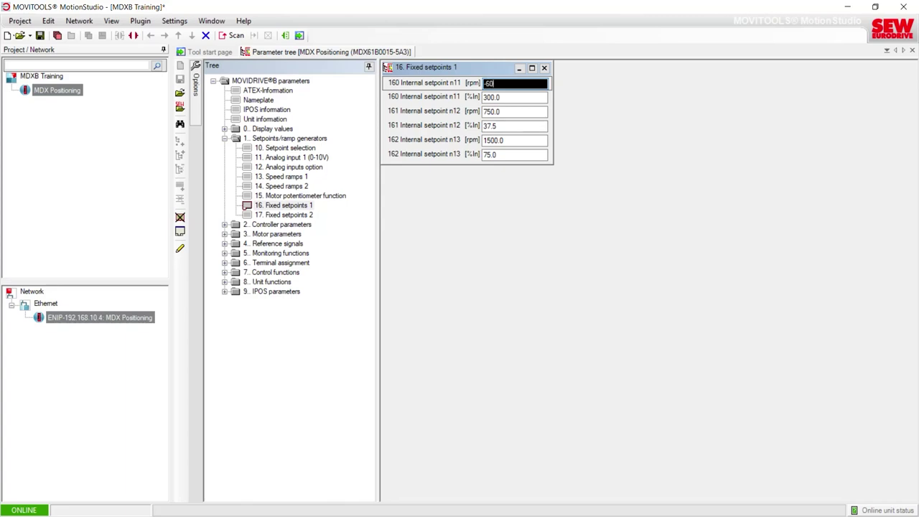
{"action": "type", "text": "01"}
{"action": "key", "text": "Return"}
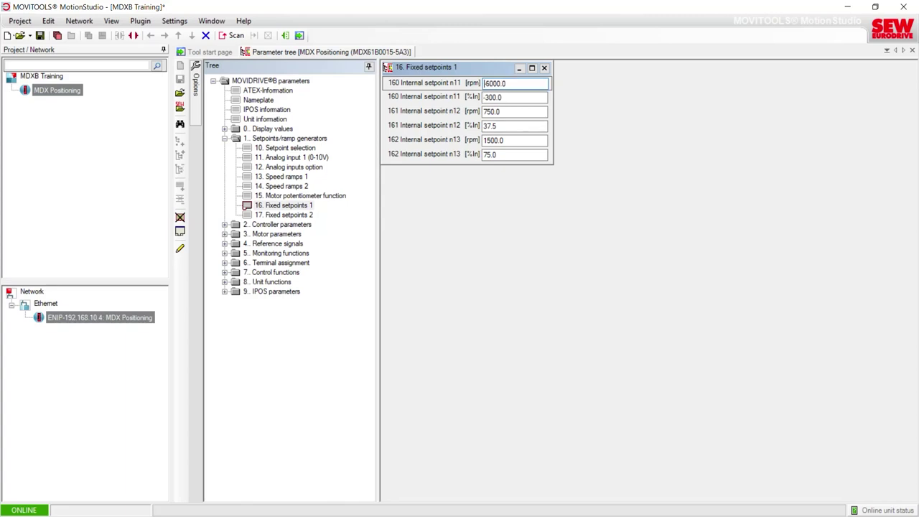
Step: Set 160 Internal setpoint n11 to 1000 rpm and close the Fixed setpoints 1 page
{"action": "mouse_move", "coordinate": [484, 84]}
{"action": "left_click_drag", "start_coordinate": [509, 84], "coordinate": [483, 84]}
{"action": "left_click", "coordinate": [573, 134]}
{"action": "left_click_drag", "start_coordinate": [514, 85], "coordinate": [484, 86]}
{"action": "type", "text": "1000"}
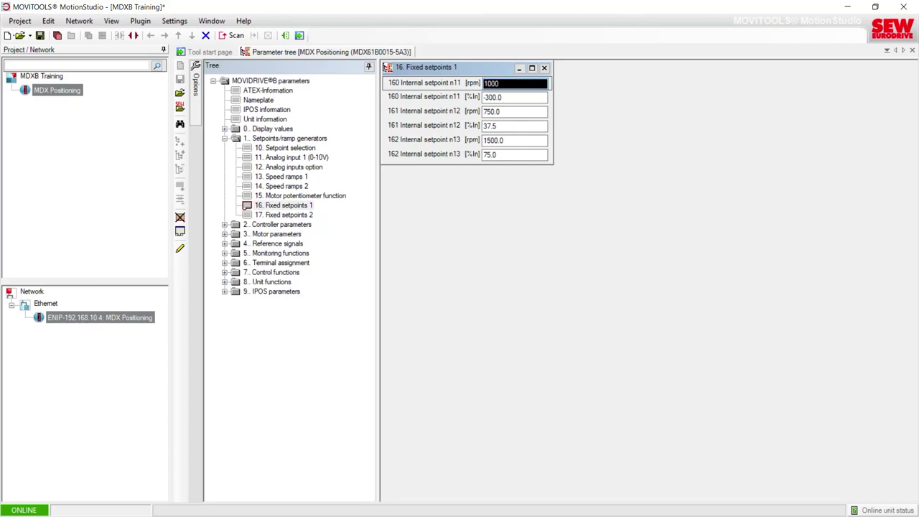
{"action": "key", "text": "Return"}
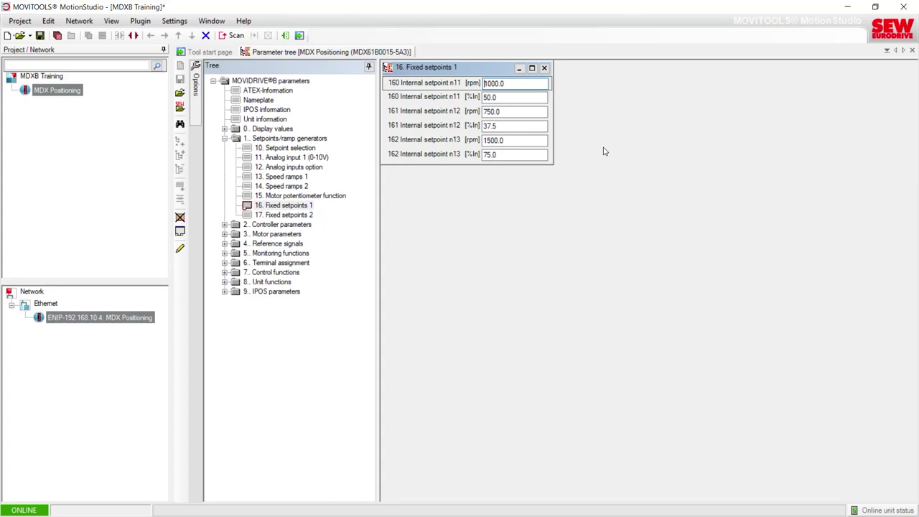
{"action": "left_click", "coordinate": [544, 67]}
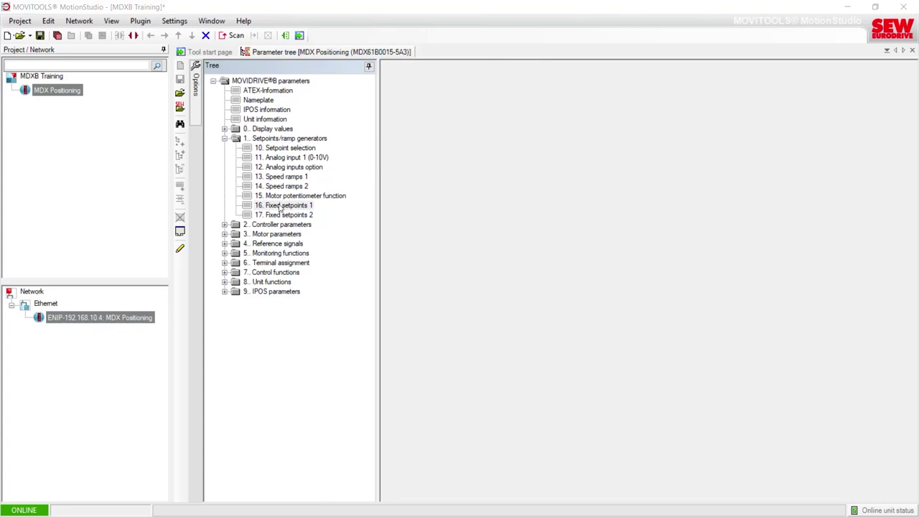
Step: Recheck the sources on the Setpoint selection page, close it, and collapse the Setpoints/ramp generators group
{"action": "double_click", "coordinate": [267, 150]}
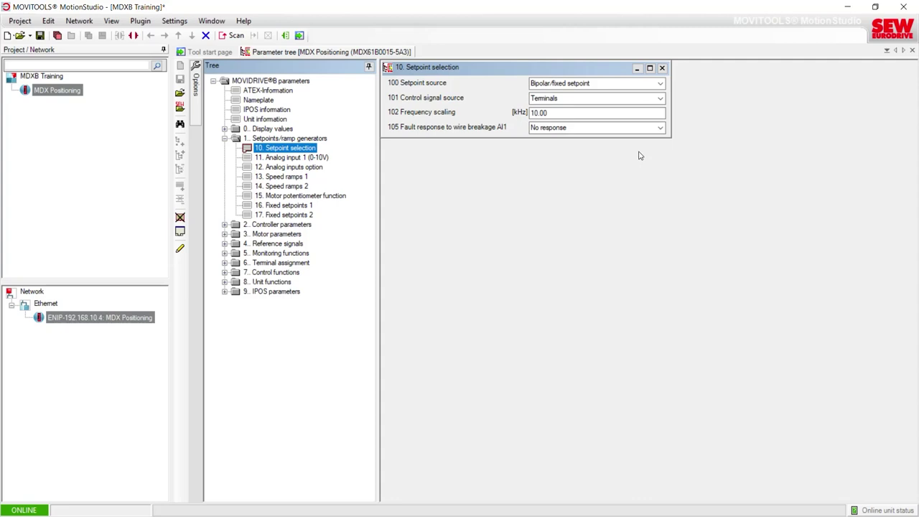
{"action": "left_click", "coordinate": [662, 67]}
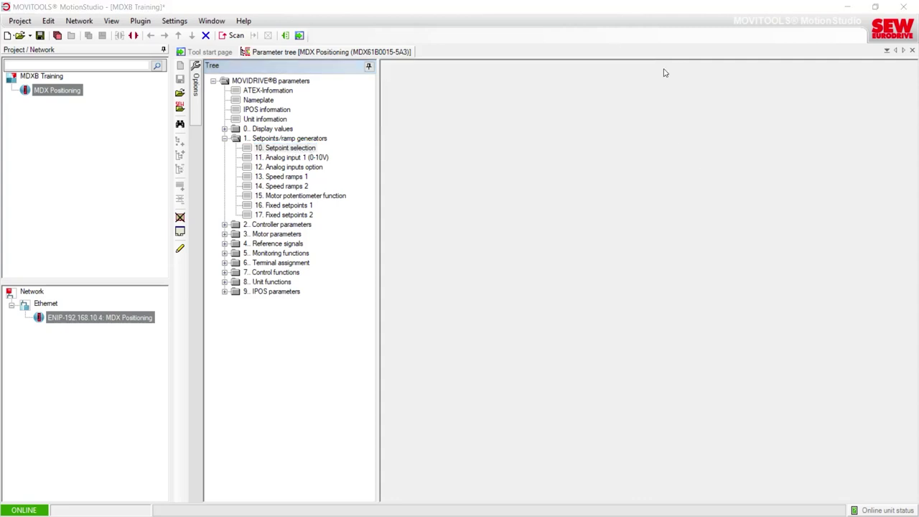
{"action": "left_click", "coordinate": [224, 139]}
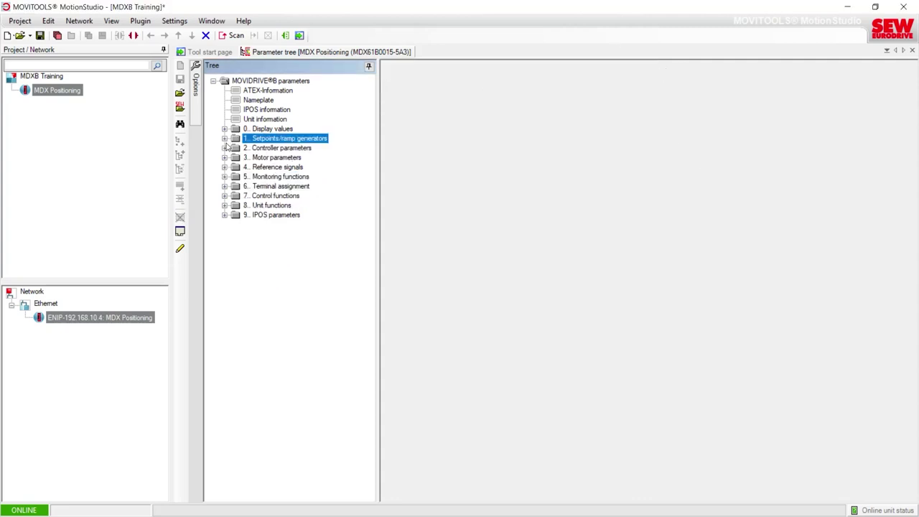
Step: Expand Controller parameters, open 20 Speed control to review its values, and point out the synchronous operation entries
{"action": "left_click", "coordinate": [224, 148]}
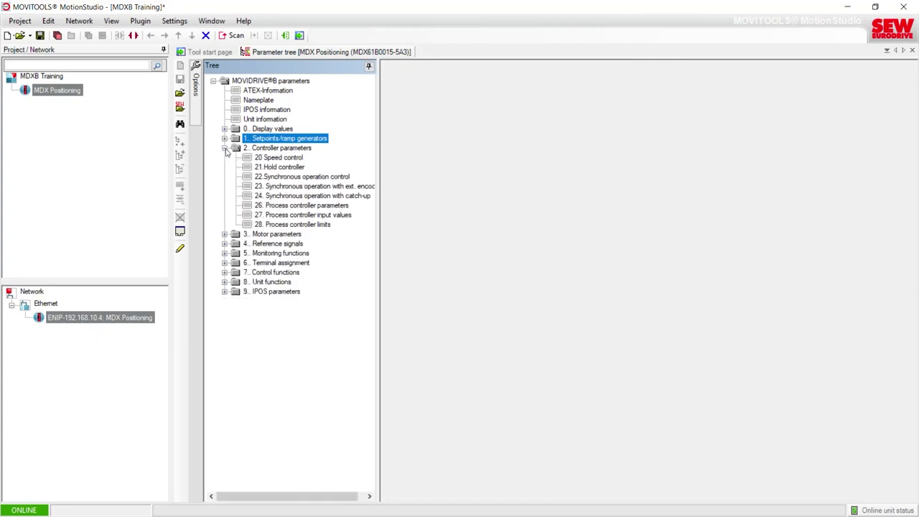
{"action": "double_click", "coordinate": [276, 157]}
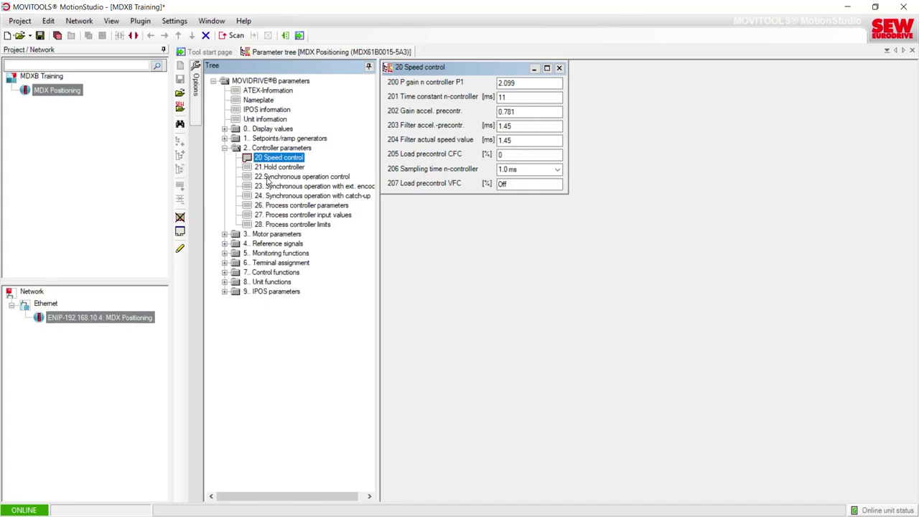
{"action": "left_click", "coordinate": [270, 179]}
{"action": "left_click", "coordinate": [272, 197]}
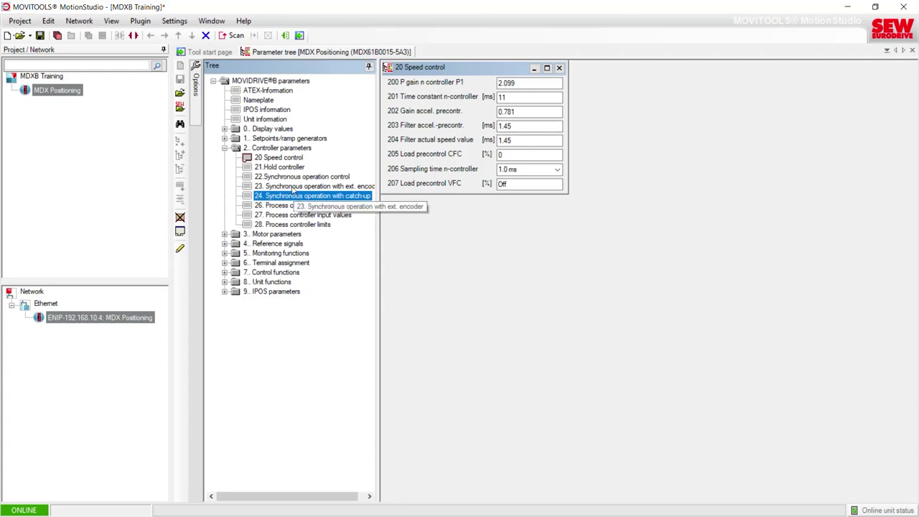
Step: View 22 Synchronous operation control below Speed control, close it, and point out the Process controller parameters and limits entries
{"action": "double_click", "coordinate": [289, 178]}
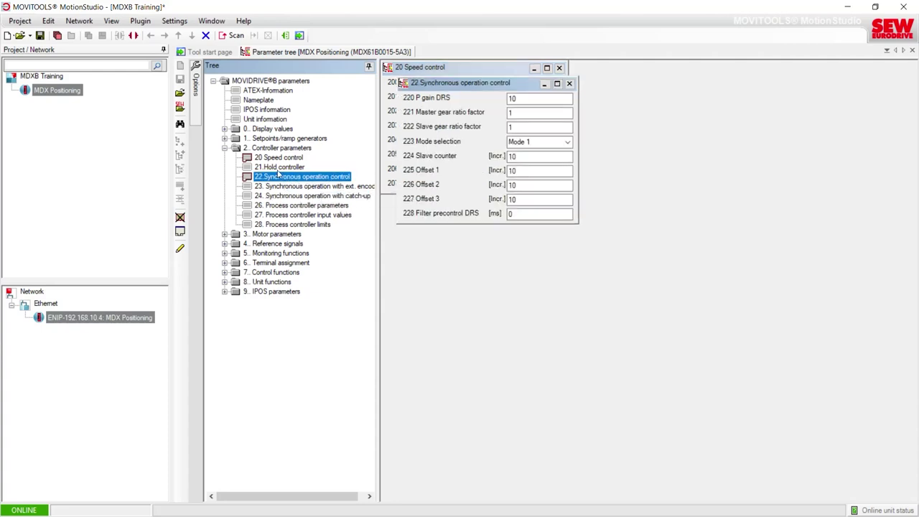
{"action": "left_click_drag", "start_coordinate": [445, 86], "coordinate": [428, 217]}
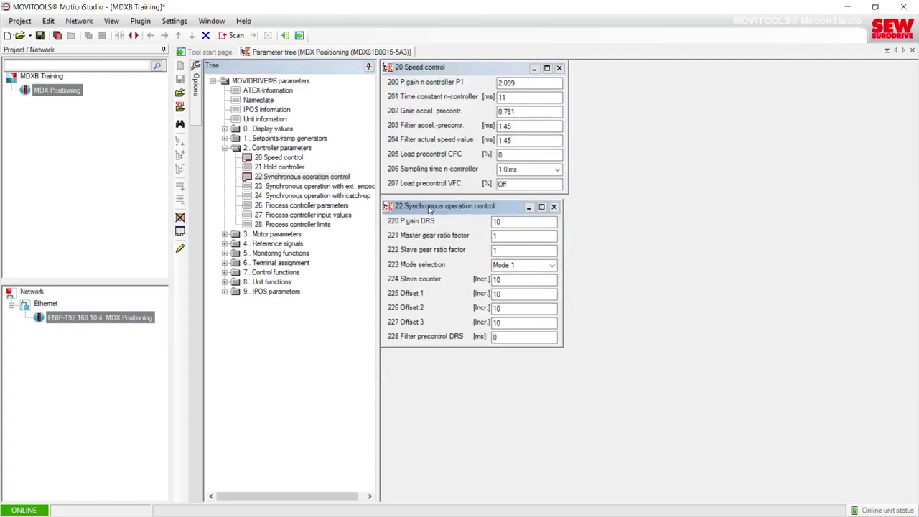
{"action": "left_click", "coordinate": [554, 207]}
{"action": "left_click", "coordinate": [287, 207]}
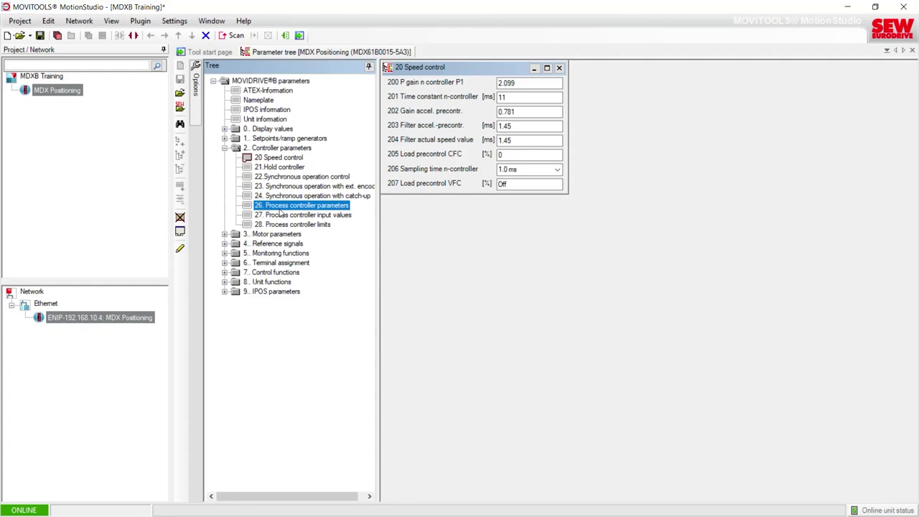
{"action": "left_click", "coordinate": [281, 225]}
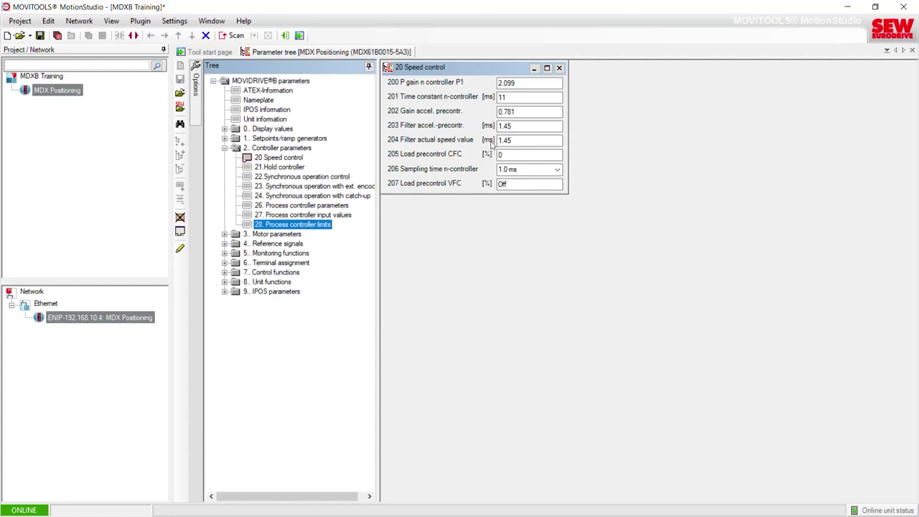
Step: Switch from Controller parameters to the Motor parameters group and open Limits 1 and Motor adjustment 1 for review
{"action": "left_click", "coordinate": [224, 148]}
{"action": "left_click", "coordinate": [225, 158]}
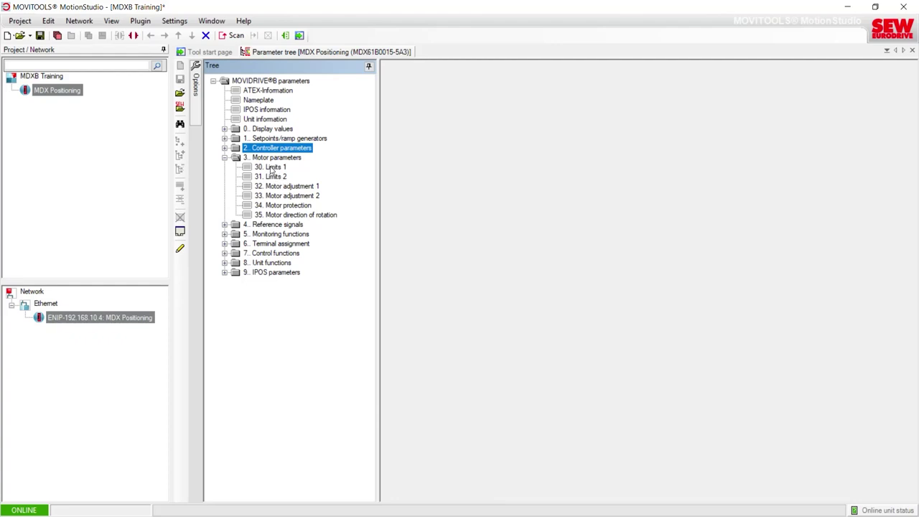
{"action": "double_click", "coordinate": [272, 168]}
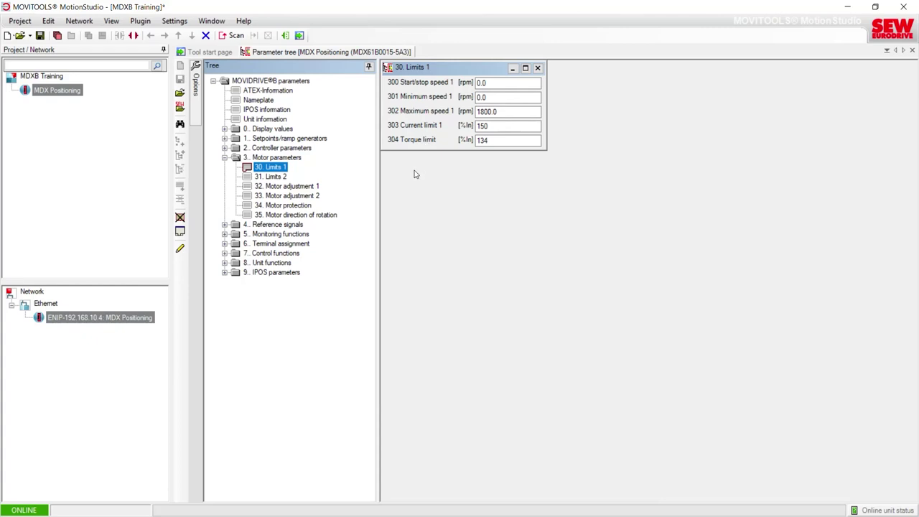
{"action": "left_click", "coordinate": [438, 169]}
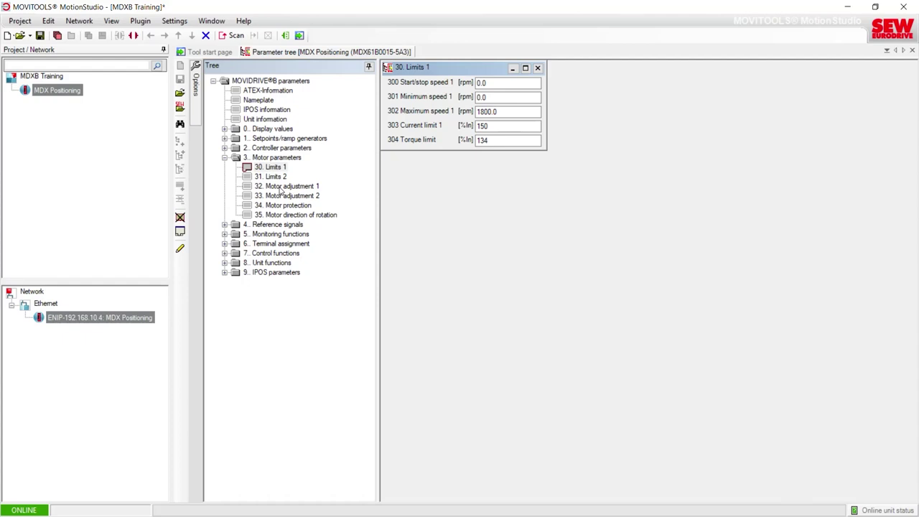
{"action": "double_click", "coordinate": [281, 188]}
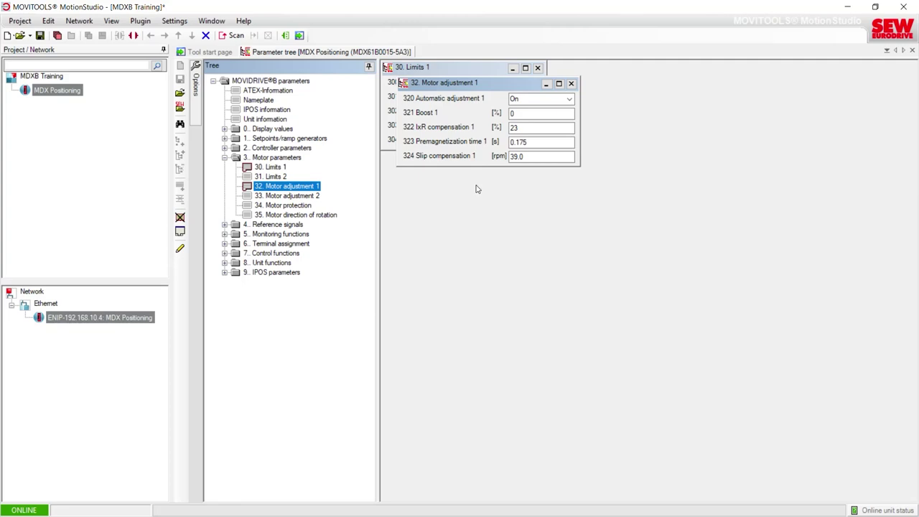
Step: Place Motor adjustment 1 below Limits 1 to review both, close them, and collapse the Motor parameters group
{"action": "left_click_drag", "start_coordinate": [492, 84], "coordinate": [476, 161]}
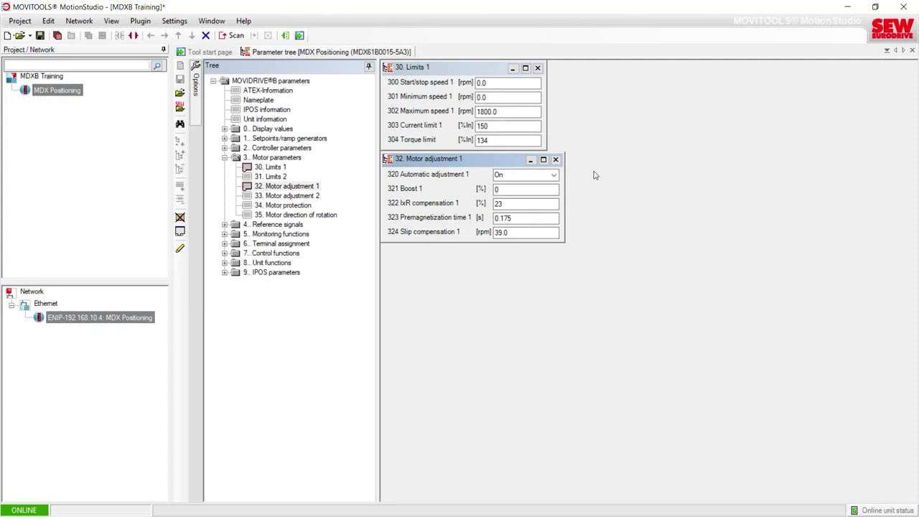
{"action": "left_click", "coordinate": [556, 159]}
{"action": "left_click", "coordinate": [538, 67]}
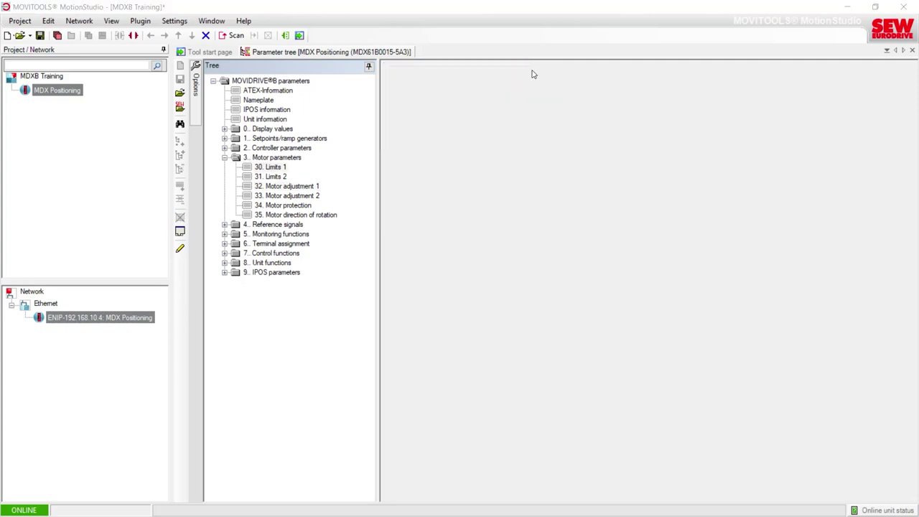
{"action": "left_click", "coordinate": [225, 157]}
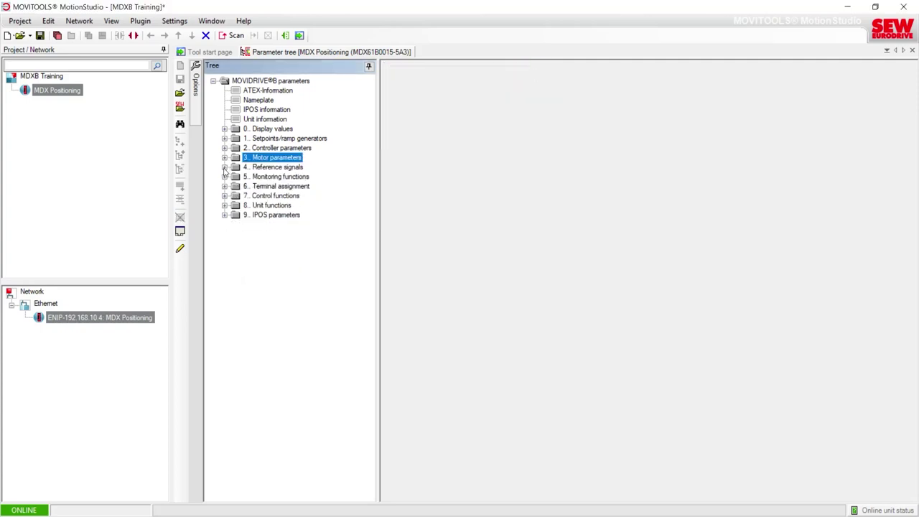
Step: Expand Reference signals, review the values in 40 Speed reference signal, and close the page and its group
{"action": "left_click", "coordinate": [224, 168]}
{"action": "left_click", "coordinate": [226, 169]}
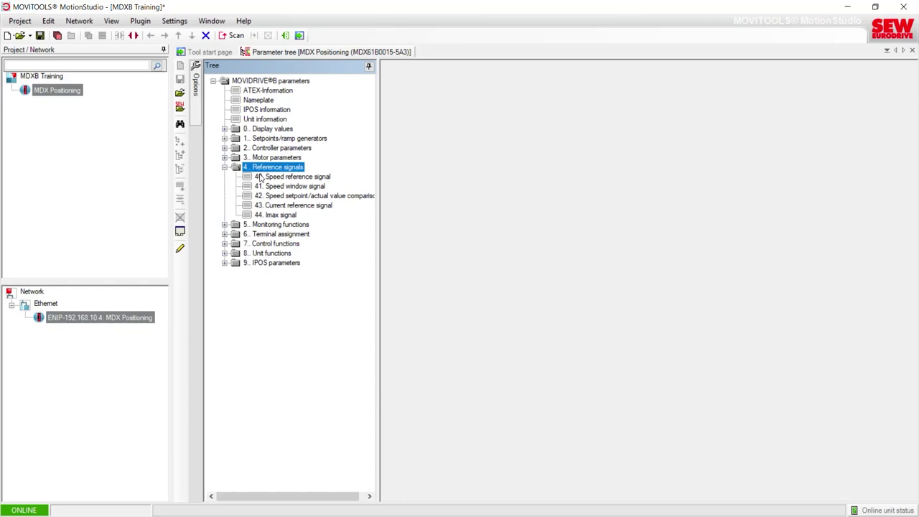
{"action": "left_click", "coordinate": [262, 178]}
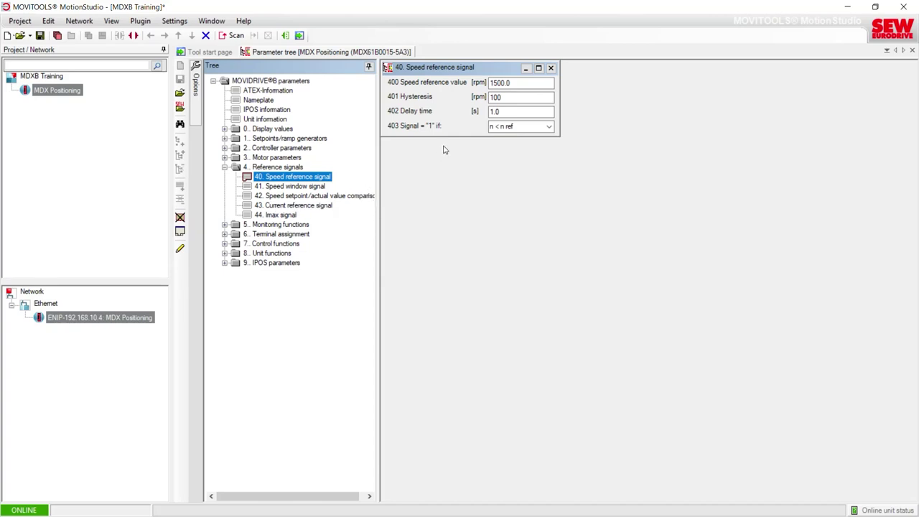
{"action": "left_click", "coordinate": [551, 67]}
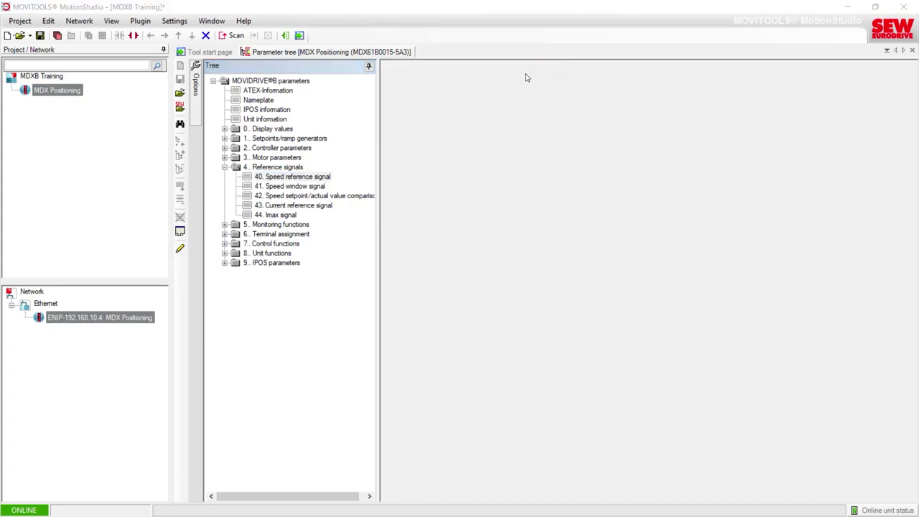
{"action": "left_click", "coordinate": [226, 166]}
Step: Expand Monitoring functions, review the settings in 50 Speed monitoring, and close the page and its group
{"action": "left_click", "coordinate": [224, 178]}
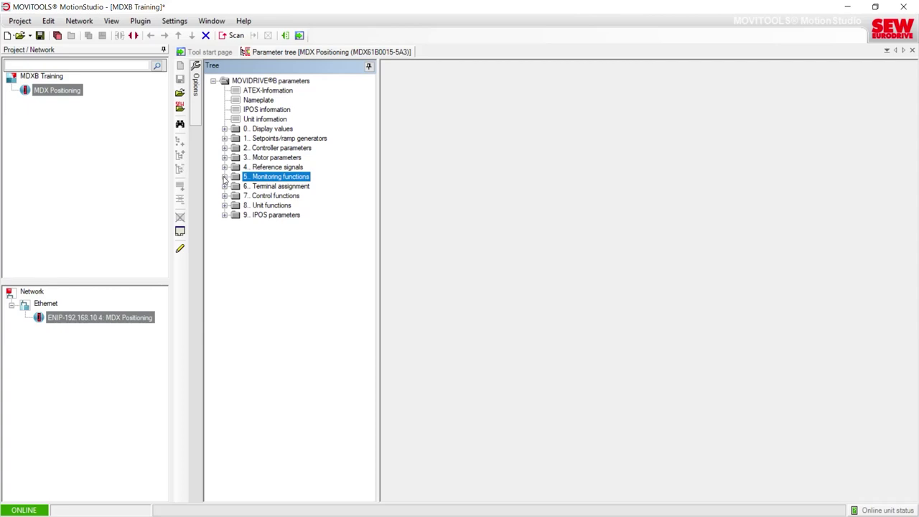
{"action": "left_click", "coordinate": [224, 177]}
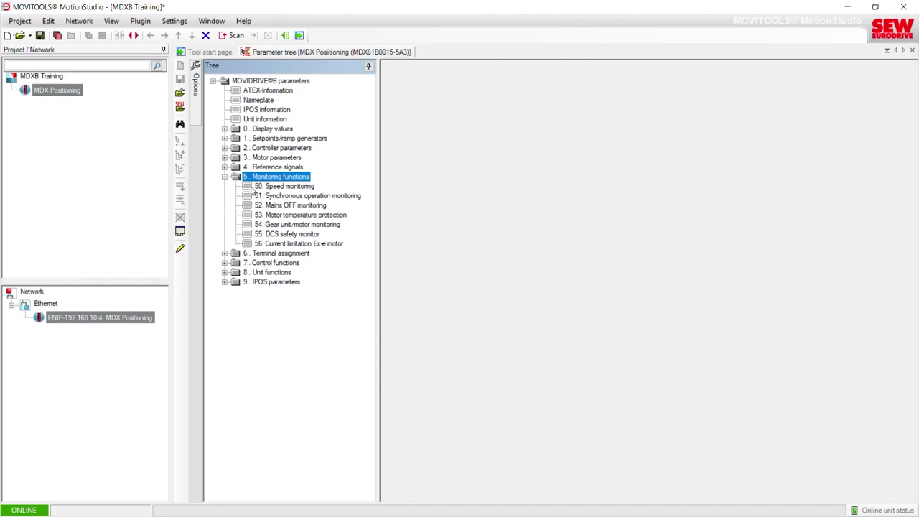
{"action": "double_click", "coordinate": [252, 189]}
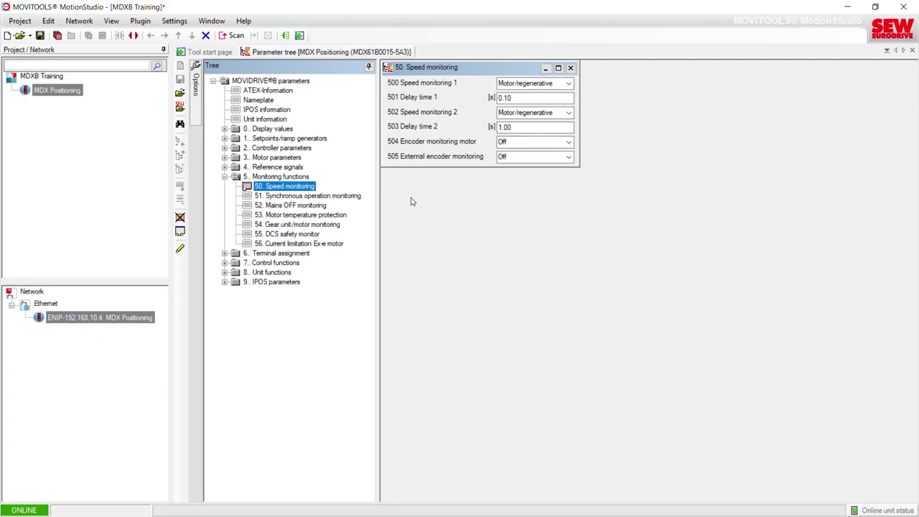
{"action": "left_click", "coordinate": [570, 68]}
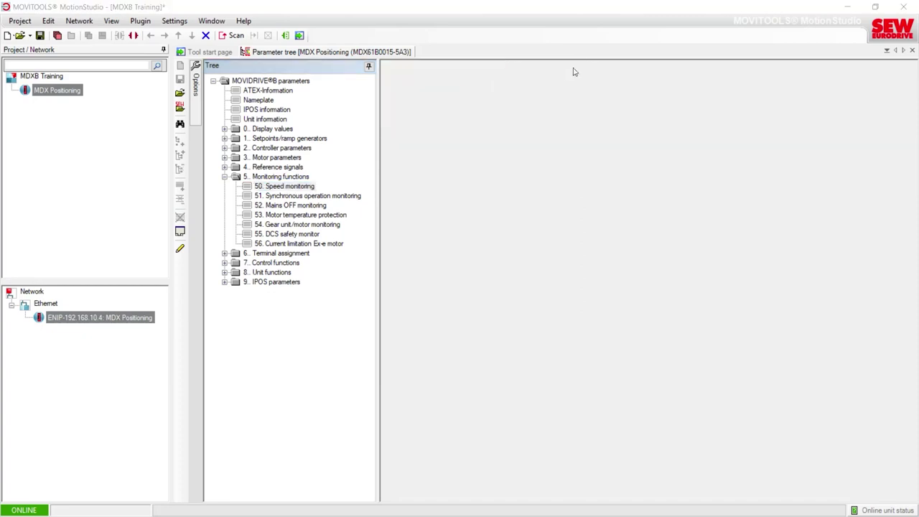
{"action": "left_click", "coordinate": [224, 177]}
Step: Review 60 Binary inputs of basic unit and 62 Binary outputs basic unit under Terminal assignment, and close the pages and the group
{"action": "left_click", "coordinate": [224, 186]}
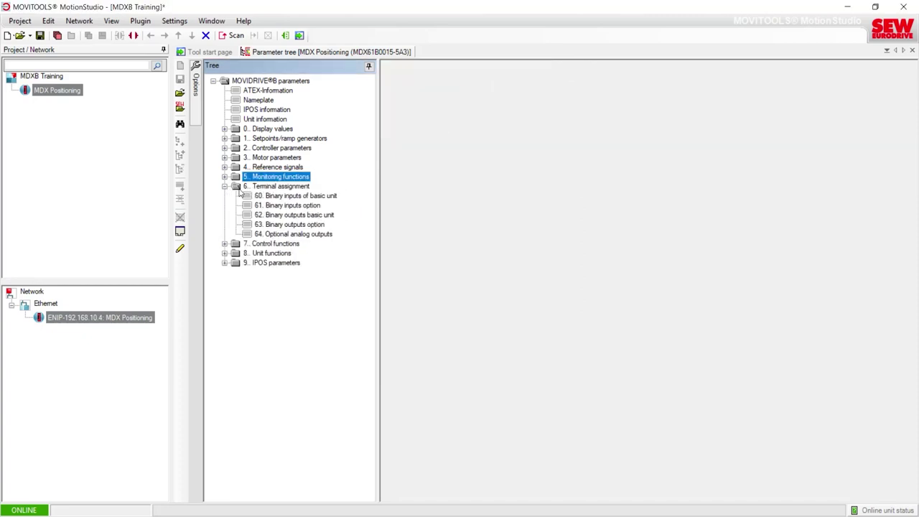
{"action": "double_click", "coordinate": [273, 196]}
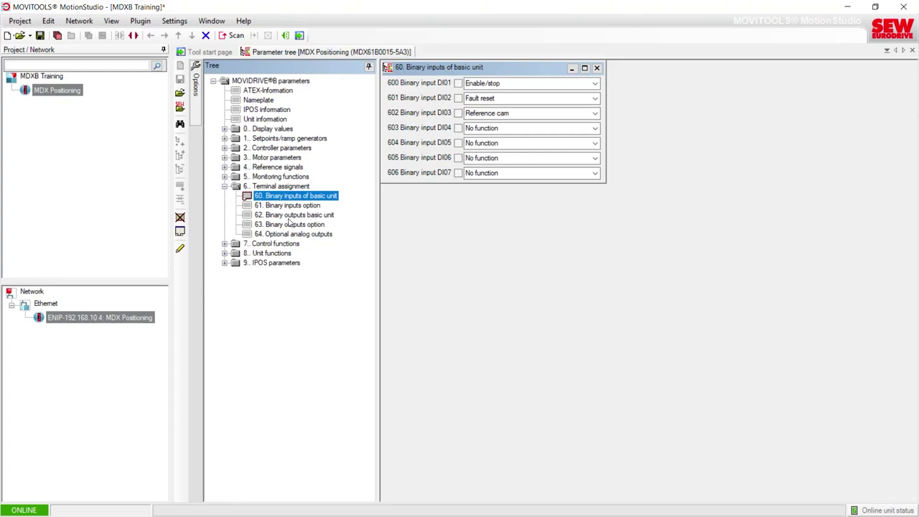
{"action": "double_click", "coordinate": [289, 217]}
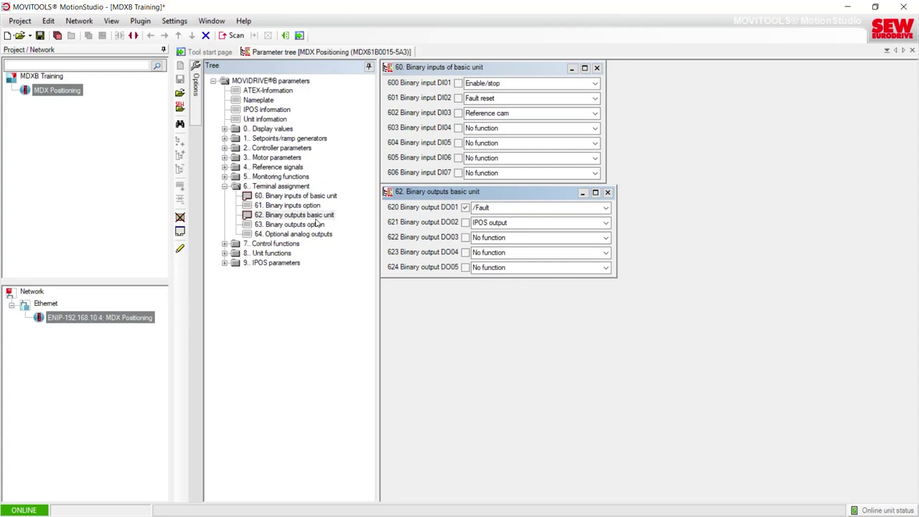
{"action": "left_click", "coordinate": [608, 192]}
{"action": "left_click", "coordinate": [596, 67]}
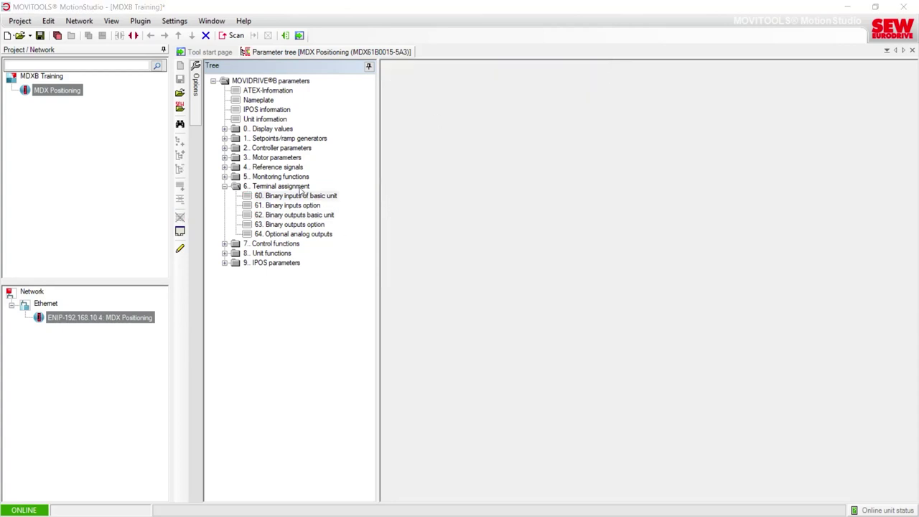
{"action": "left_click", "coordinate": [225, 187]}
Step: Examine the available choices for 700 Operating mode 1 on the Operating modes page under Control functions, leaving the mode as is, and close the page
{"action": "left_click", "coordinate": [225, 196]}
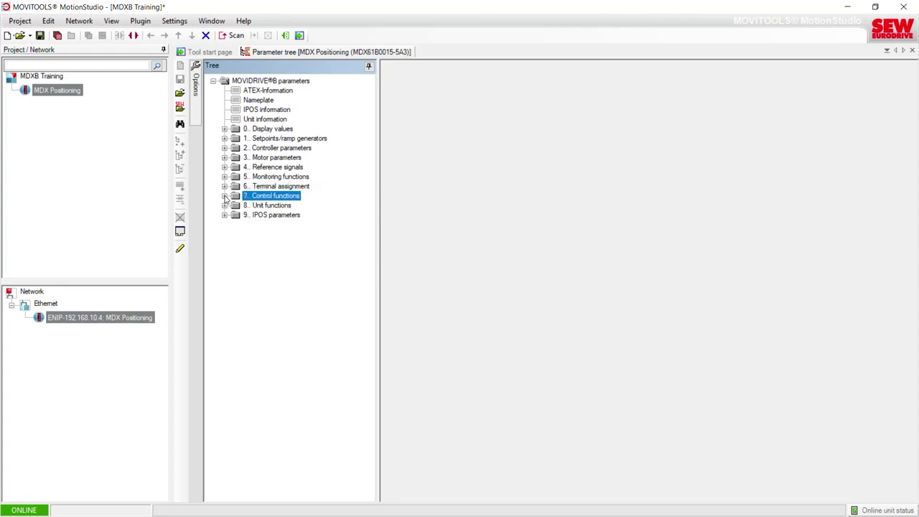
{"action": "left_click", "coordinate": [225, 196]}
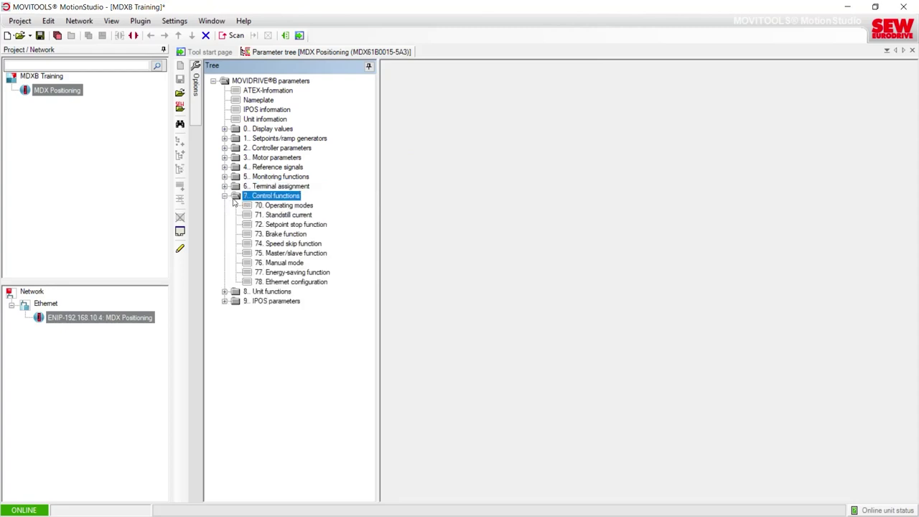
{"action": "double_click", "coordinate": [285, 207]}
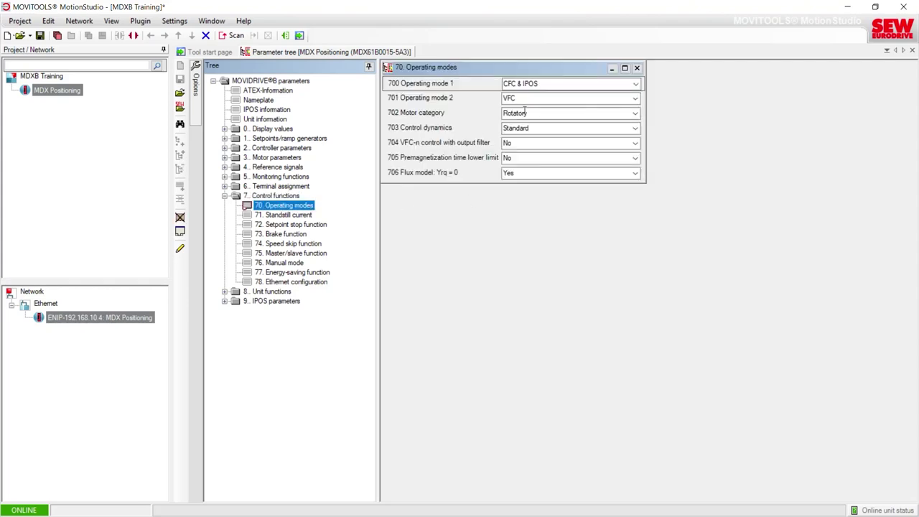
{"action": "left_click", "coordinate": [637, 84]}
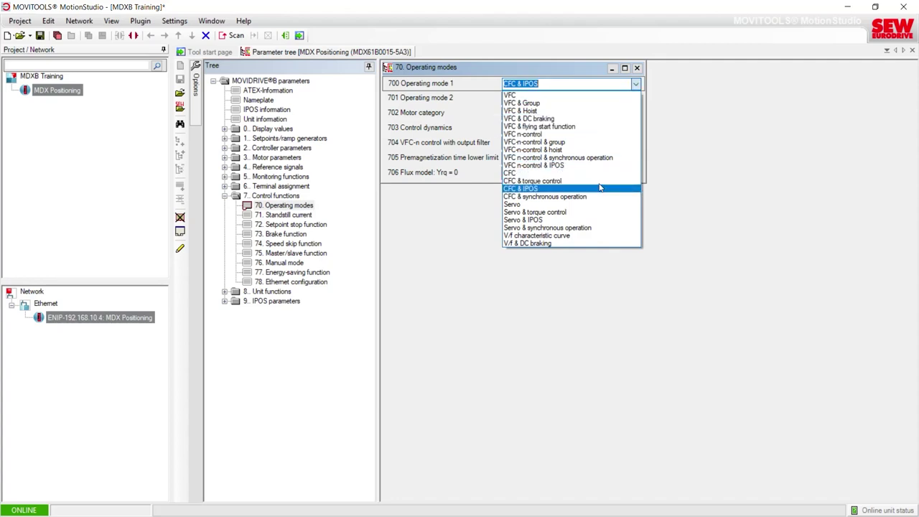
{"action": "left_click", "coordinate": [542, 74]}
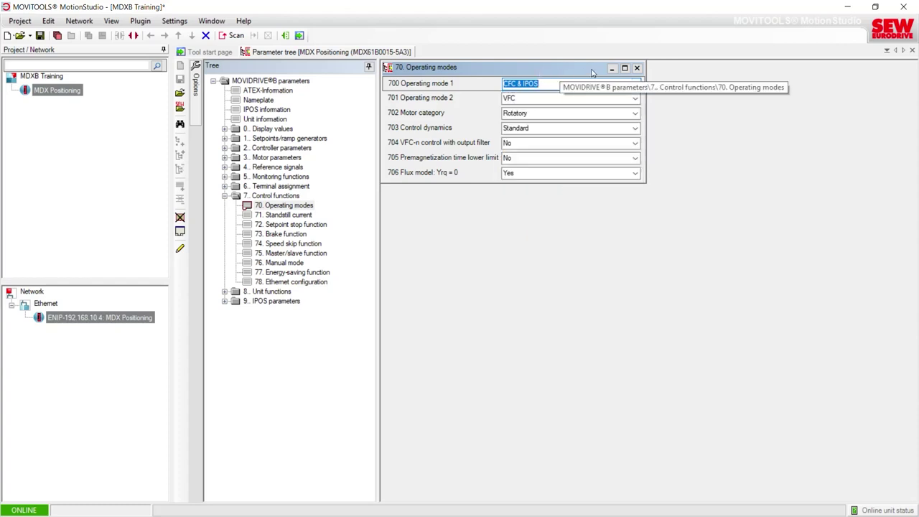
{"action": "left_click", "coordinate": [636, 68]}
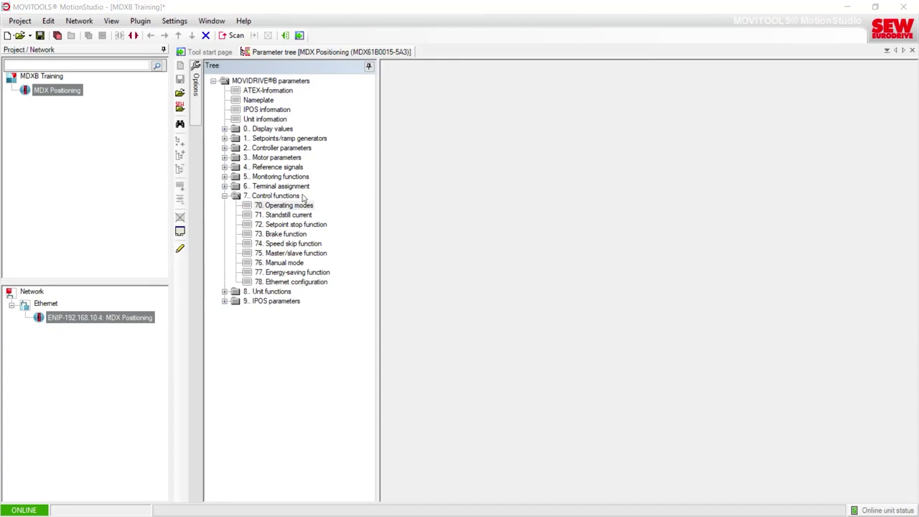
Step: Open 73 Brake function to review the brake release and application times, and close it
{"action": "double_click", "coordinate": [276, 237]}
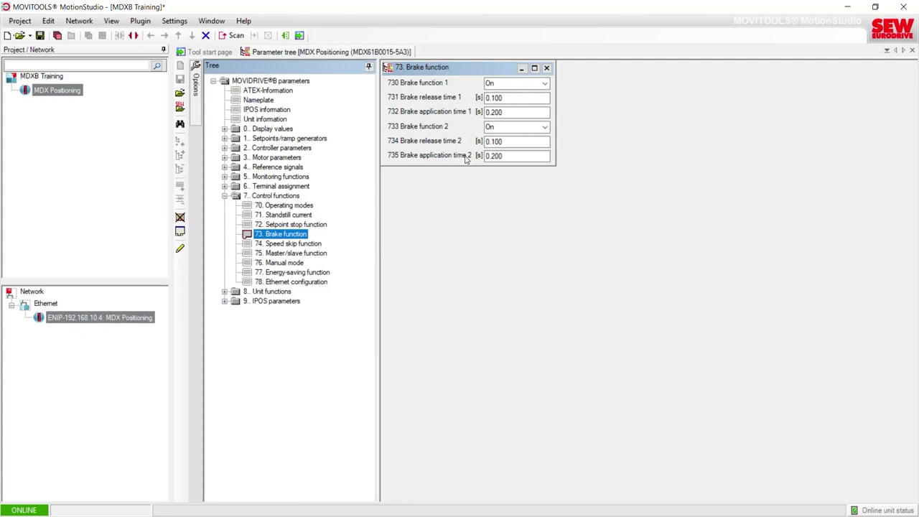
{"action": "mouse_move", "coordinate": [542, 83]}
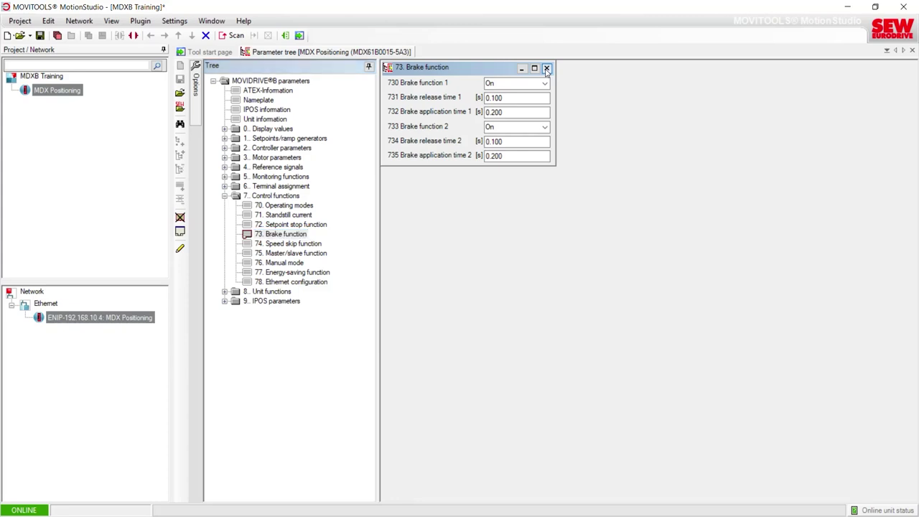
{"action": "left_click", "coordinate": [546, 69]}
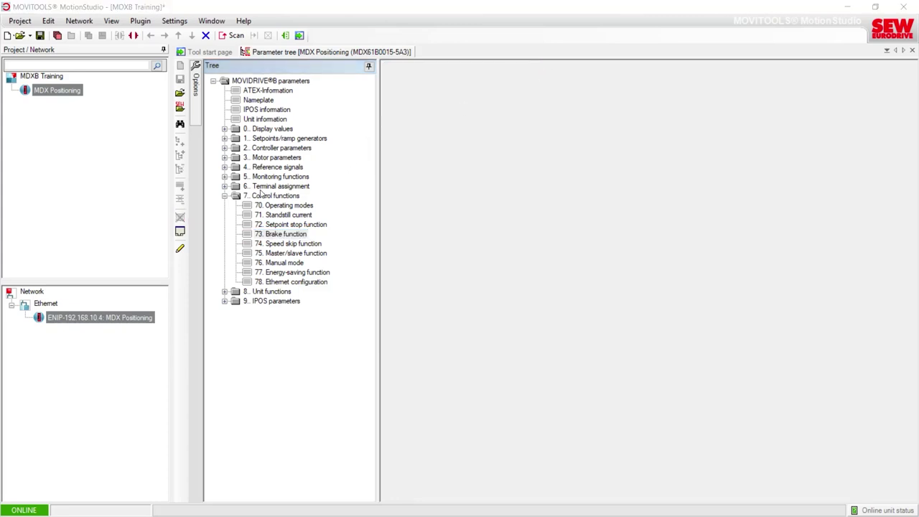
Step: Review the IP settings and DHCP startup options in 78 Ethernet configuration, keep Saved IP parameters, and close the page and the Control functions group
{"action": "left_click", "coordinate": [277, 283]}
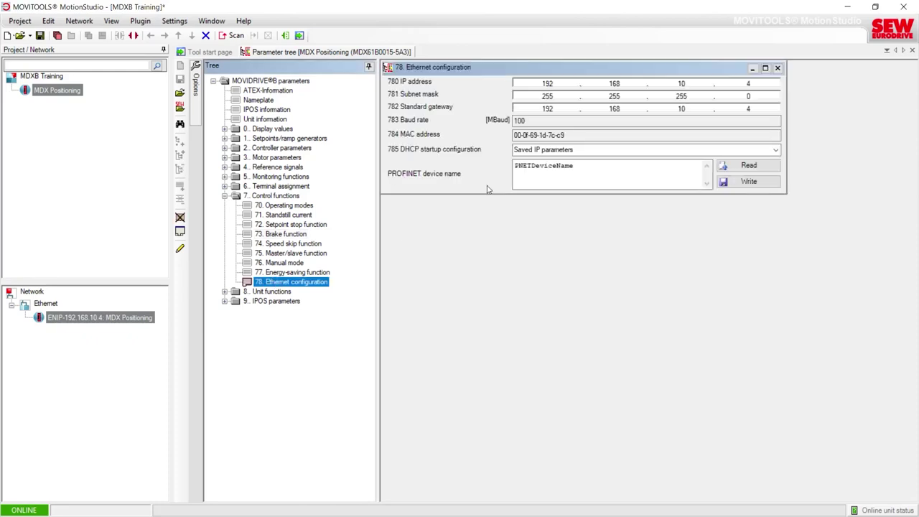
{"action": "mouse_move", "coordinate": [565, 81]}
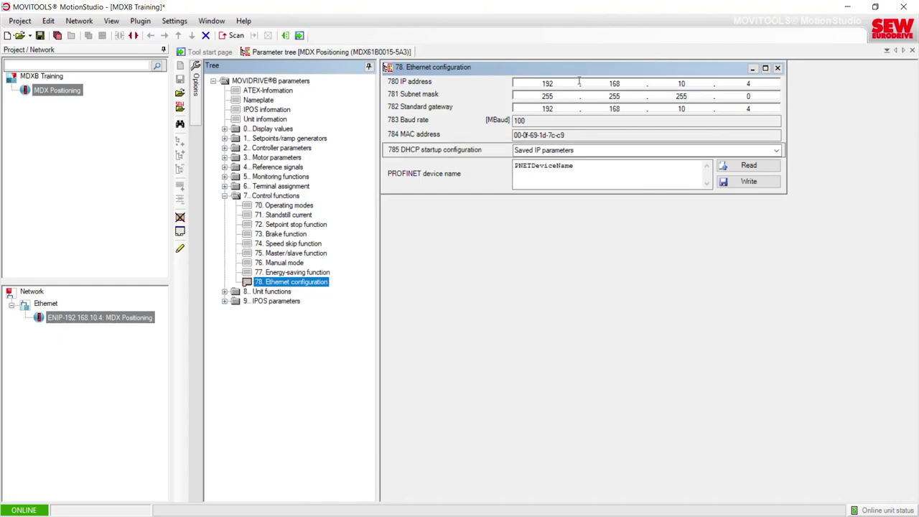
{"action": "mouse_move", "coordinate": [570, 150]}
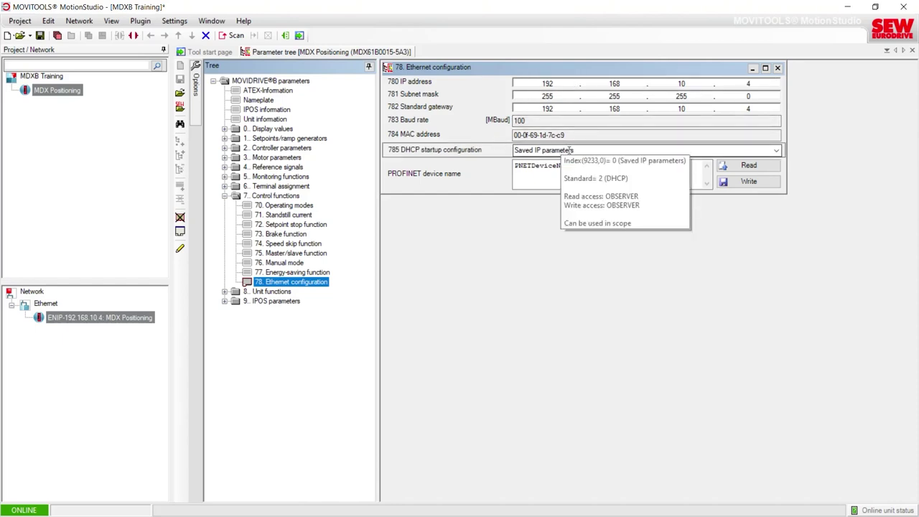
{"action": "left_click", "coordinate": [777, 150]}
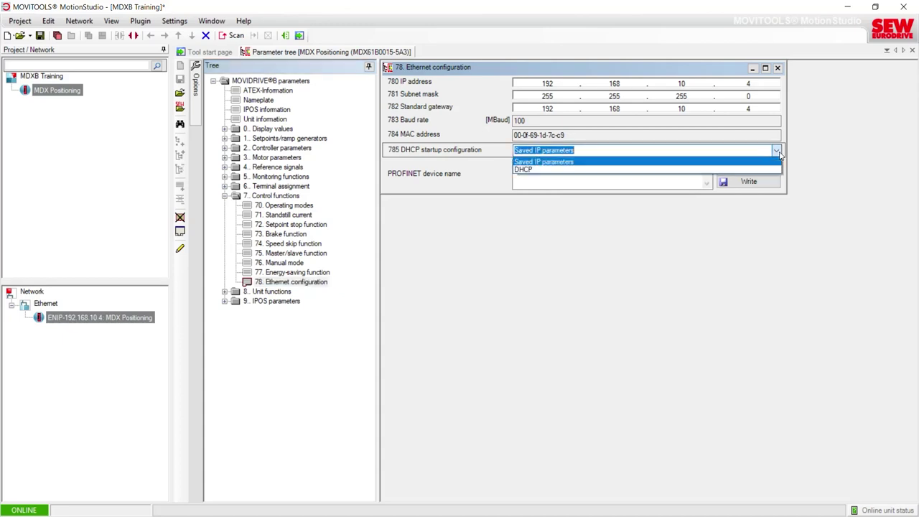
{"action": "left_click", "coordinate": [611, 163]}
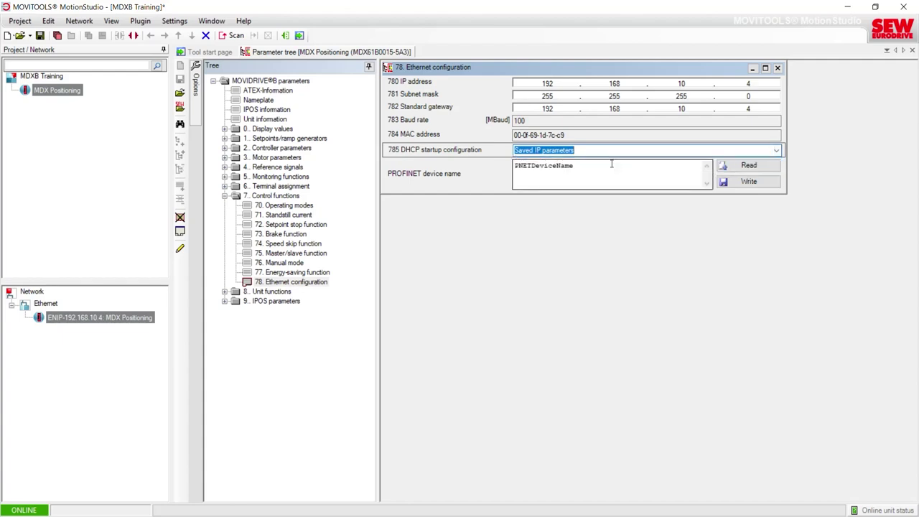
{"action": "left_click", "coordinate": [778, 67]}
{"action": "left_click", "coordinate": [225, 196]}
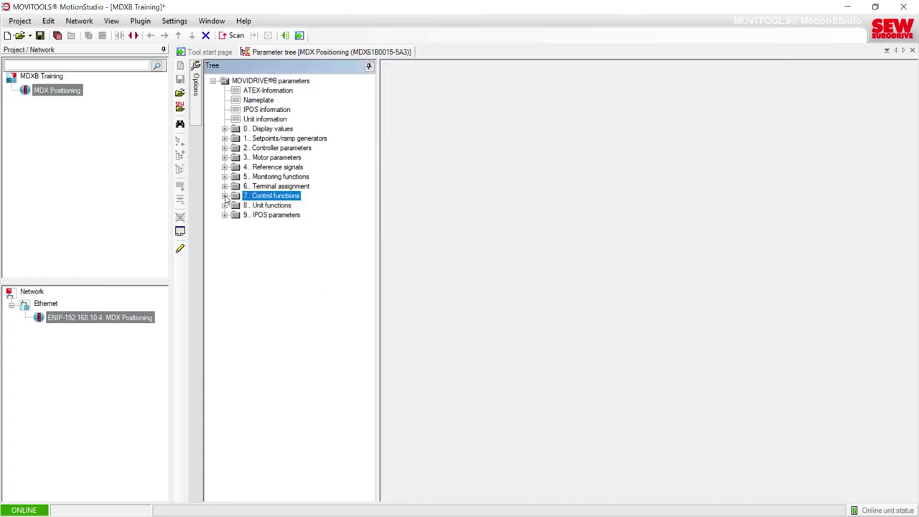
Step: Expand Unit functions and open 81 Serial communication, 88 Serial communication SBus 1 below it, and 84 Reset behavior for review
{"action": "left_click", "coordinate": [226, 206]}
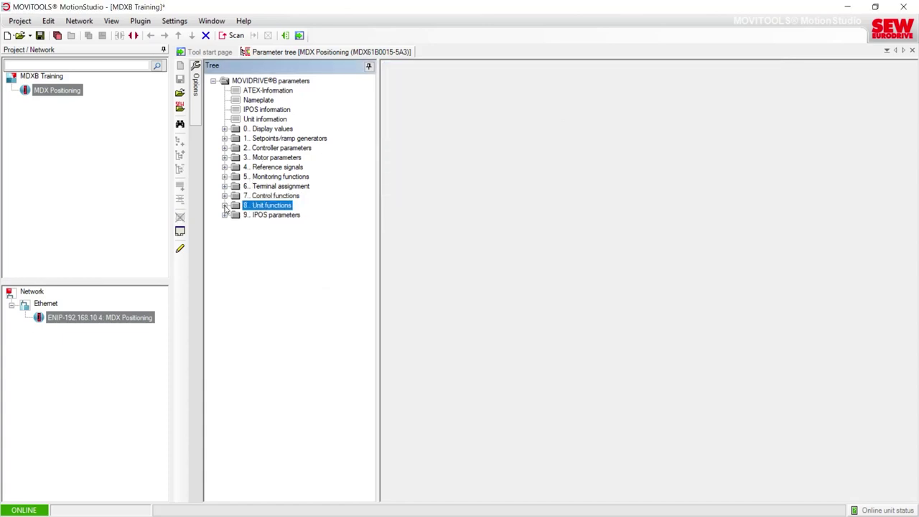
{"action": "left_click", "coordinate": [225, 206]}
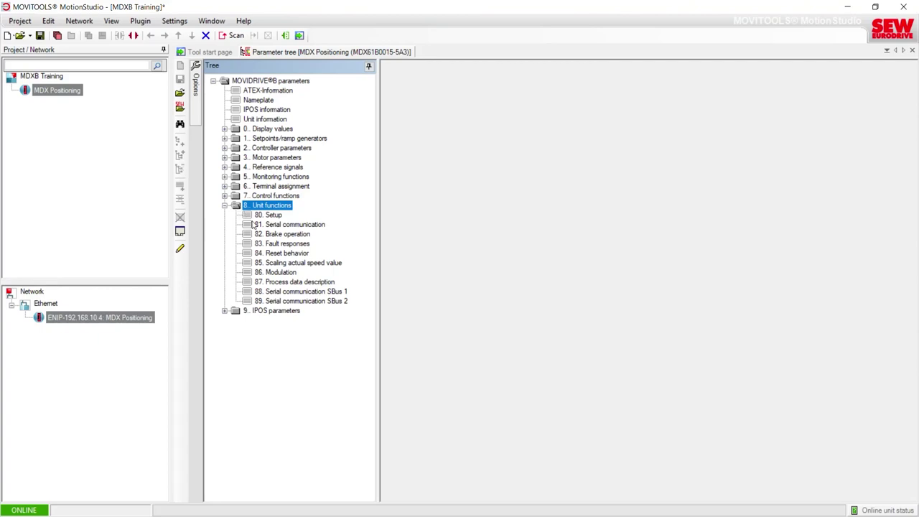
{"action": "double_click", "coordinate": [249, 225]}
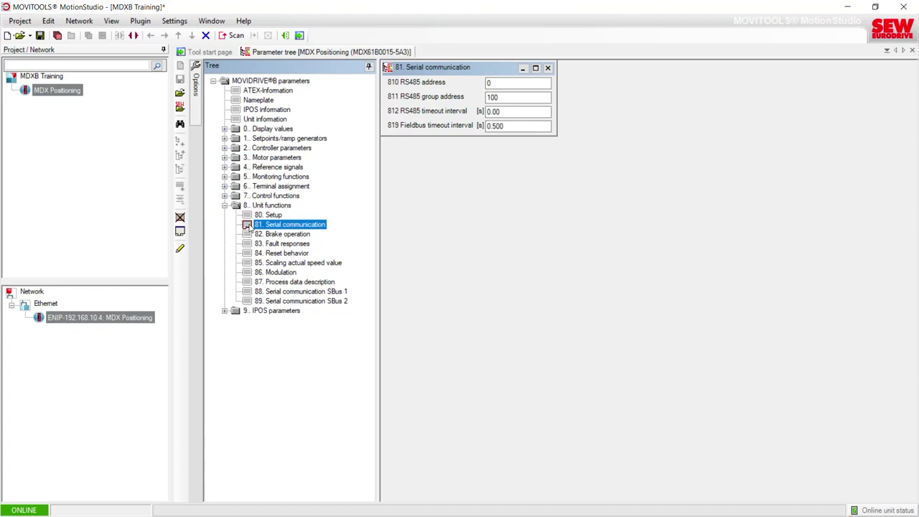
{"action": "left_click", "coordinate": [254, 294]}
{"action": "double_click", "coordinate": [254, 294]}
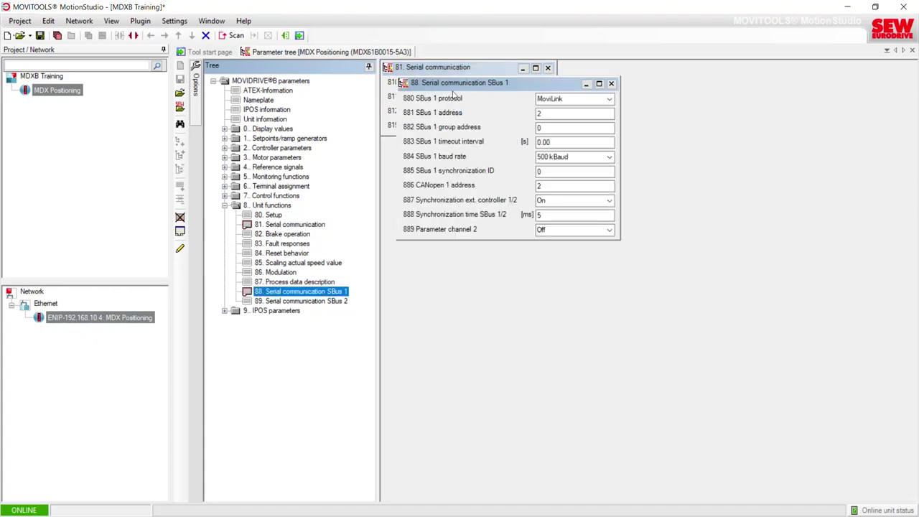
{"action": "left_click_drag", "start_coordinate": [453, 89], "coordinate": [436, 157]}
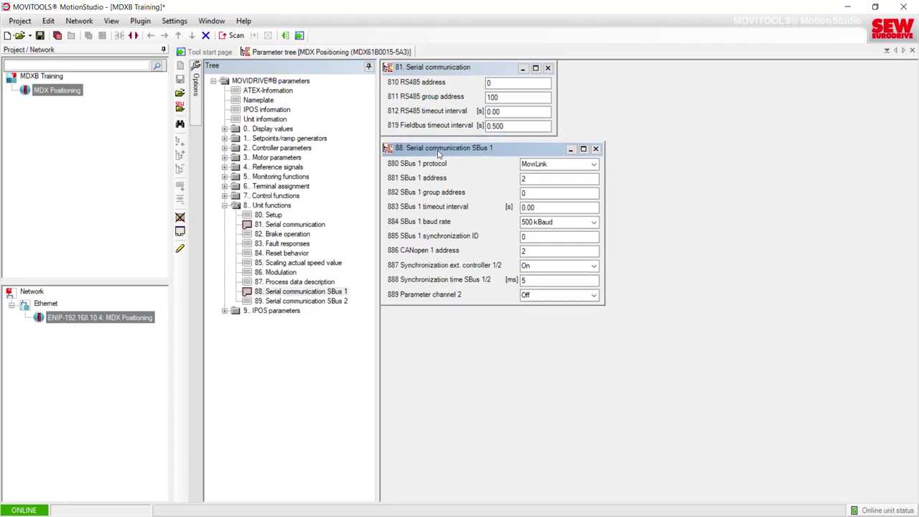
{"action": "double_click", "coordinate": [267, 254]}
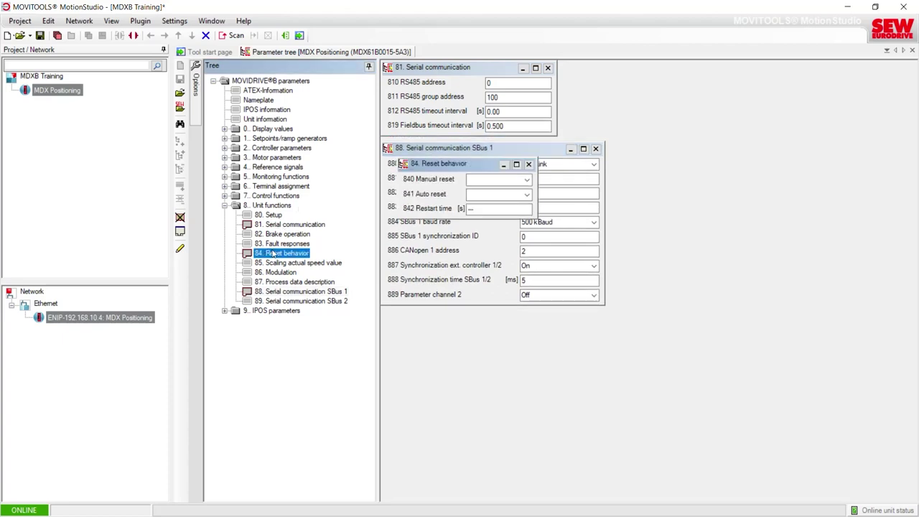
Step: Place 84 Reset behavior below the SBus 1 page, examine the choices for 840 Manual reset without changing it, and close the page
{"action": "left_click_drag", "start_coordinate": [443, 163], "coordinate": [426, 321]}
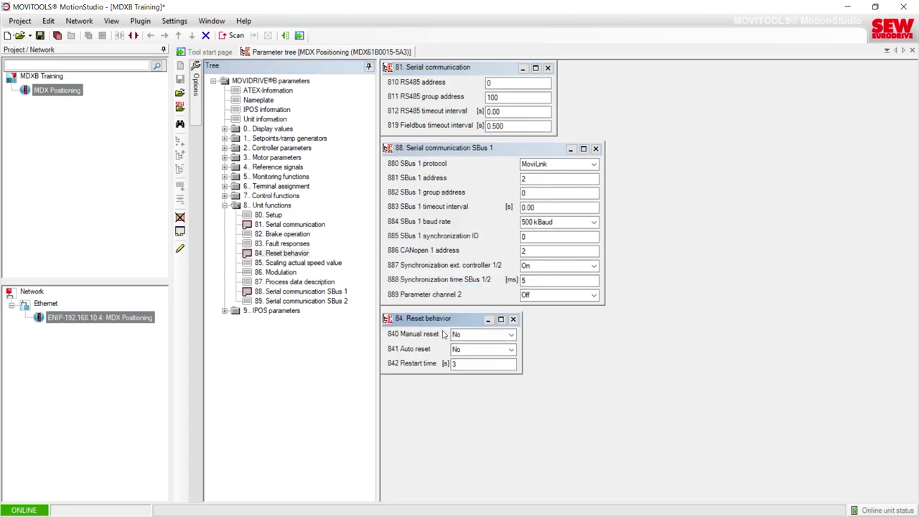
{"action": "left_click", "coordinate": [885, 511]}
{"action": "left_click", "coordinate": [511, 335]}
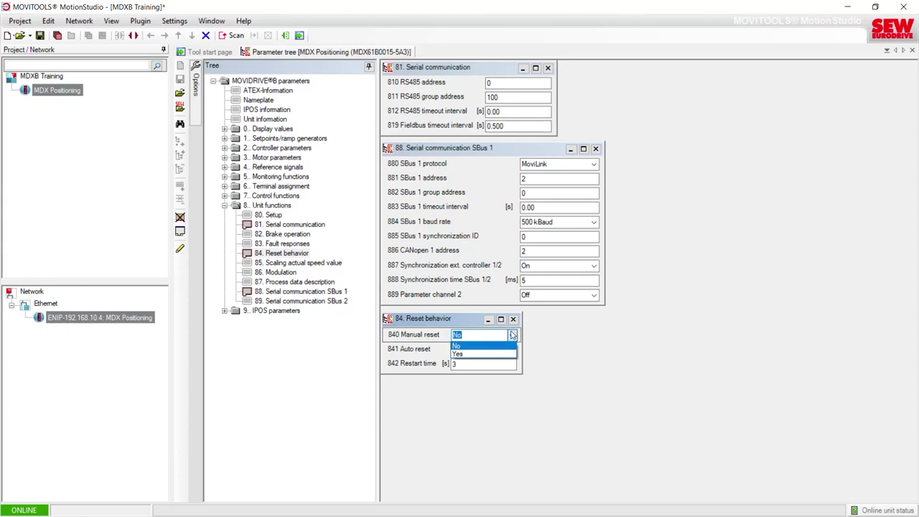
{"action": "left_click", "coordinate": [516, 328]}
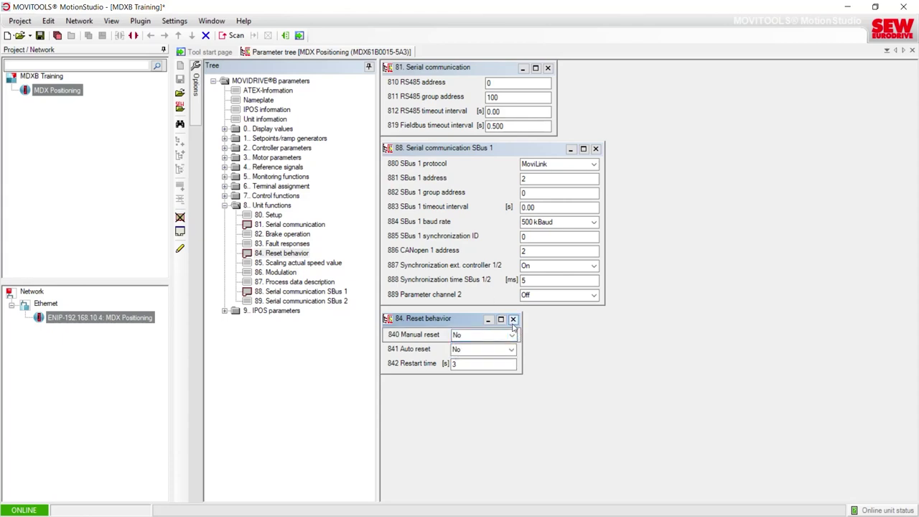
{"action": "left_click", "coordinate": [513, 320]}
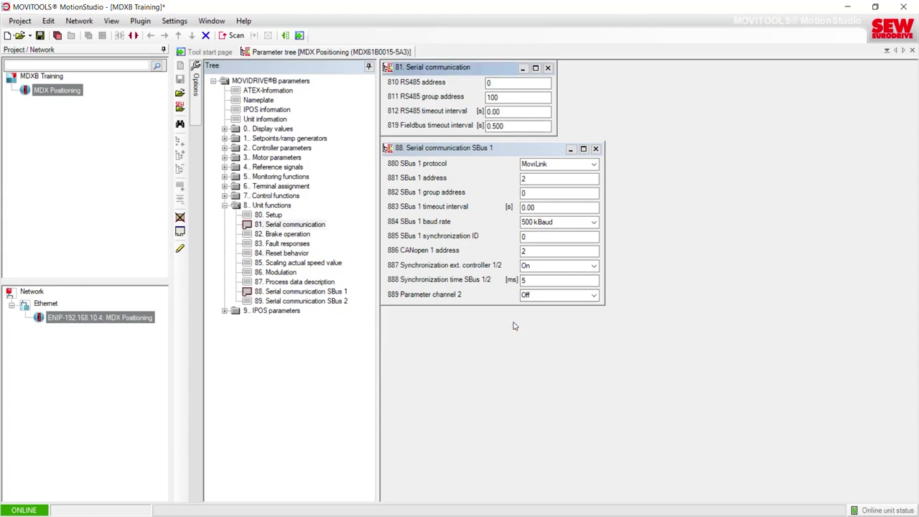
Step: Review the PWM settings in 86 Modulation, and close it along with both serial communication pages and the Unit functions group
{"action": "left_click", "coordinate": [289, 274]}
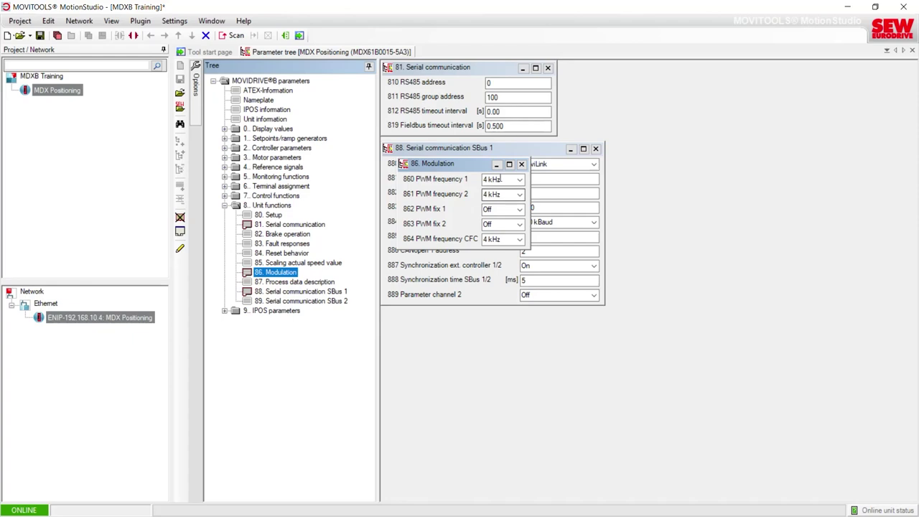
{"action": "left_click", "coordinate": [522, 164]}
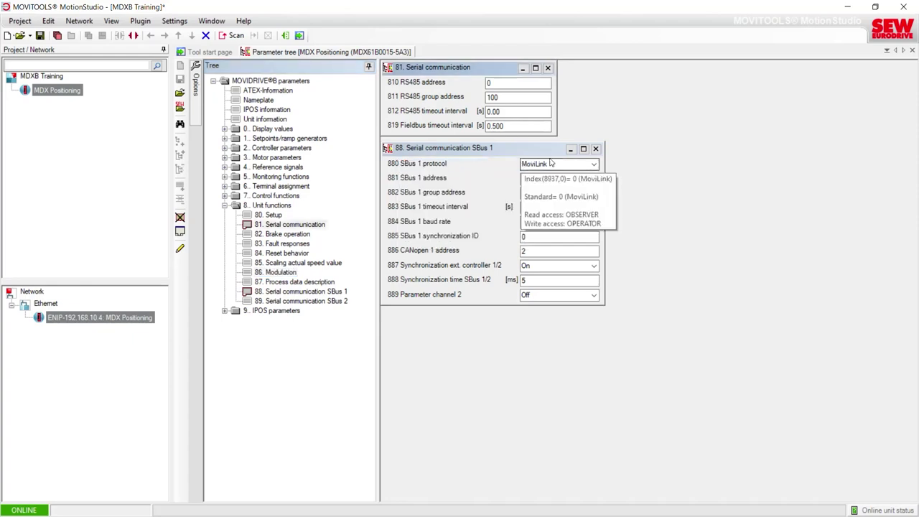
{"action": "left_click", "coordinate": [595, 148]}
{"action": "left_click", "coordinate": [548, 68]}
{"action": "left_click", "coordinate": [224, 206]}
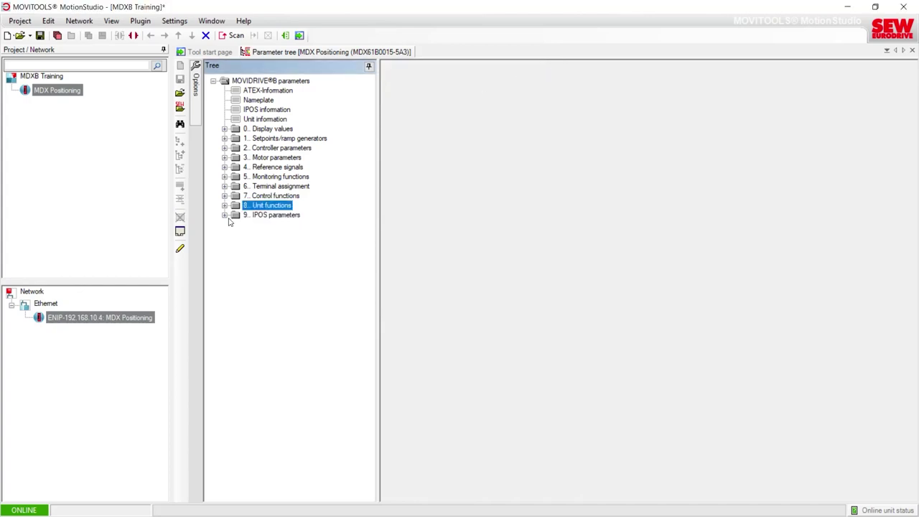
Step: Expand IPOS parameters and open 90 IPOS Reference travel with 91 IPOS Travel parameters placed below it for review
{"action": "left_click", "coordinate": [225, 214]}
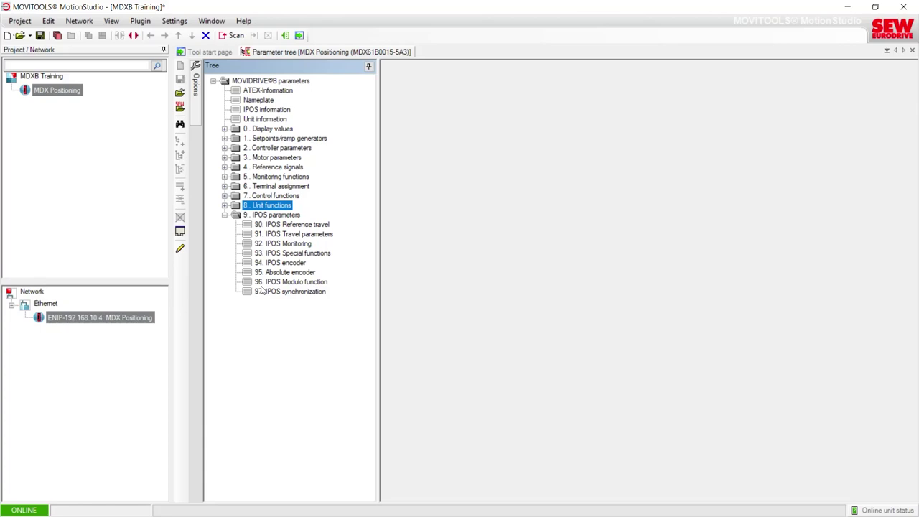
{"action": "double_click", "coordinate": [266, 224]}
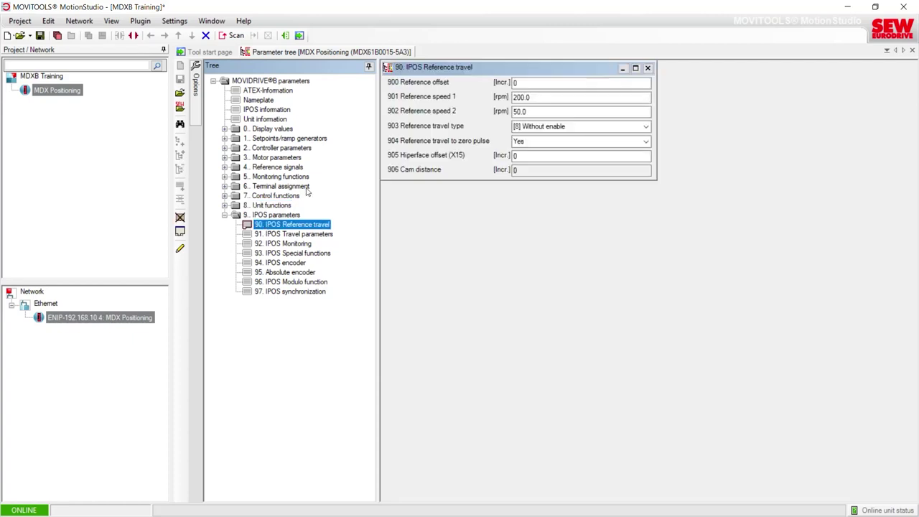
{"action": "left_click", "coordinate": [285, 235]}
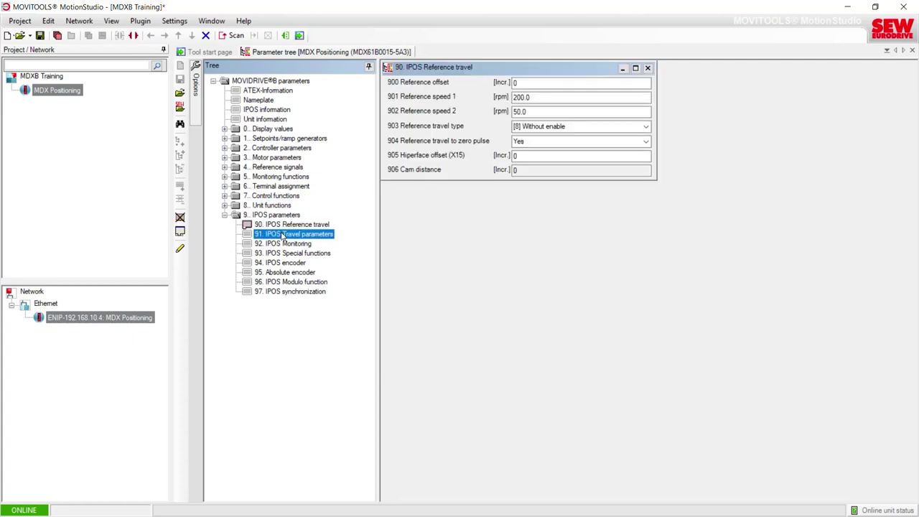
{"action": "double_click", "coordinate": [284, 234]}
{"action": "left_click_drag", "start_coordinate": [436, 86], "coordinate": [419, 188]}
{"action": "left_click", "coordinate": [292, 224]}
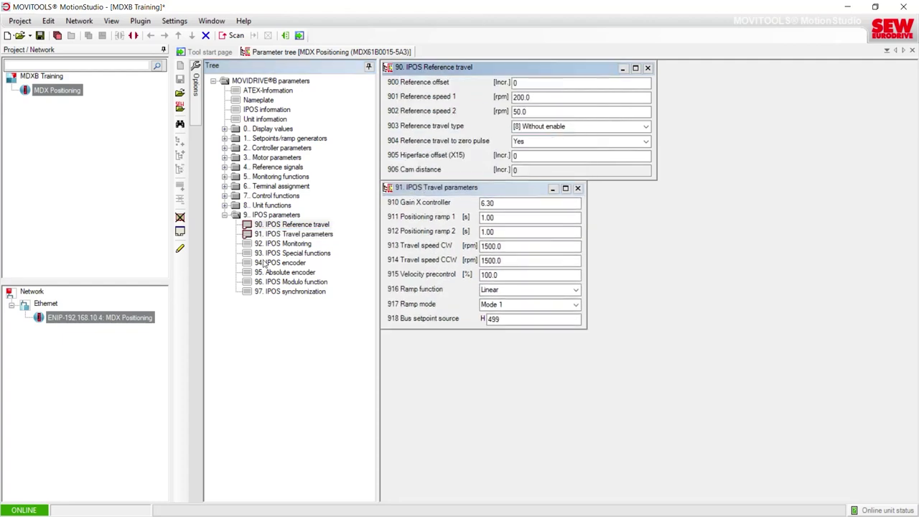
Step: Open 94 IPOS encoder and 95 Absolute encoder, and arrange them clear of the other IPOS pages so all settings can be reviewed
{"action": "double_click", "coordinate": [266, 263]}
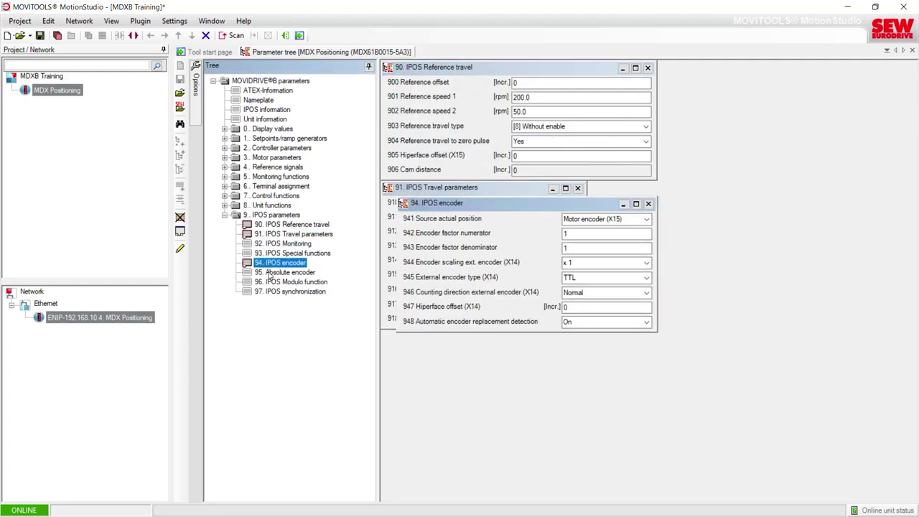
{"action": "double_click", "coordinate": [270, 273]}
{"action": "left_click_drag", "start_coordinate": [475, 219], "coordinate": [742, 133]}
{"action": "left_click_drag", "start_coordinate": [527, 209], "coordinate": [527, 357]}
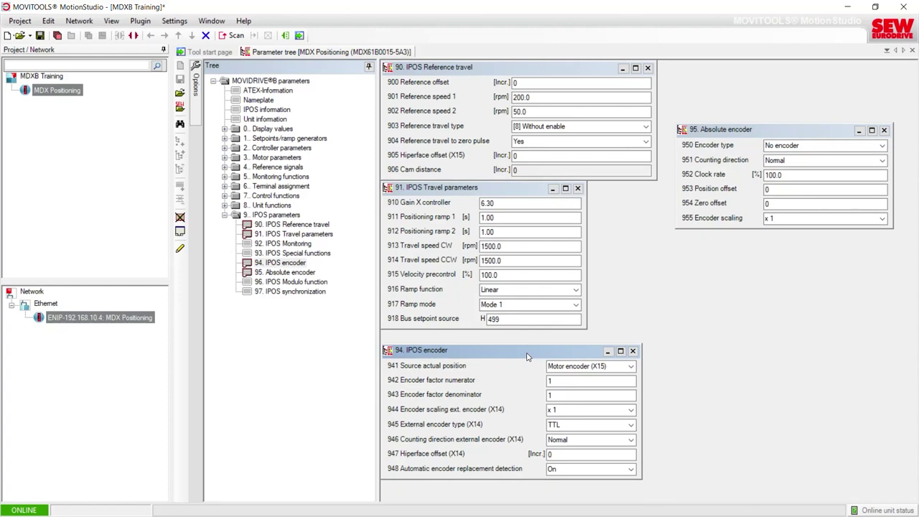